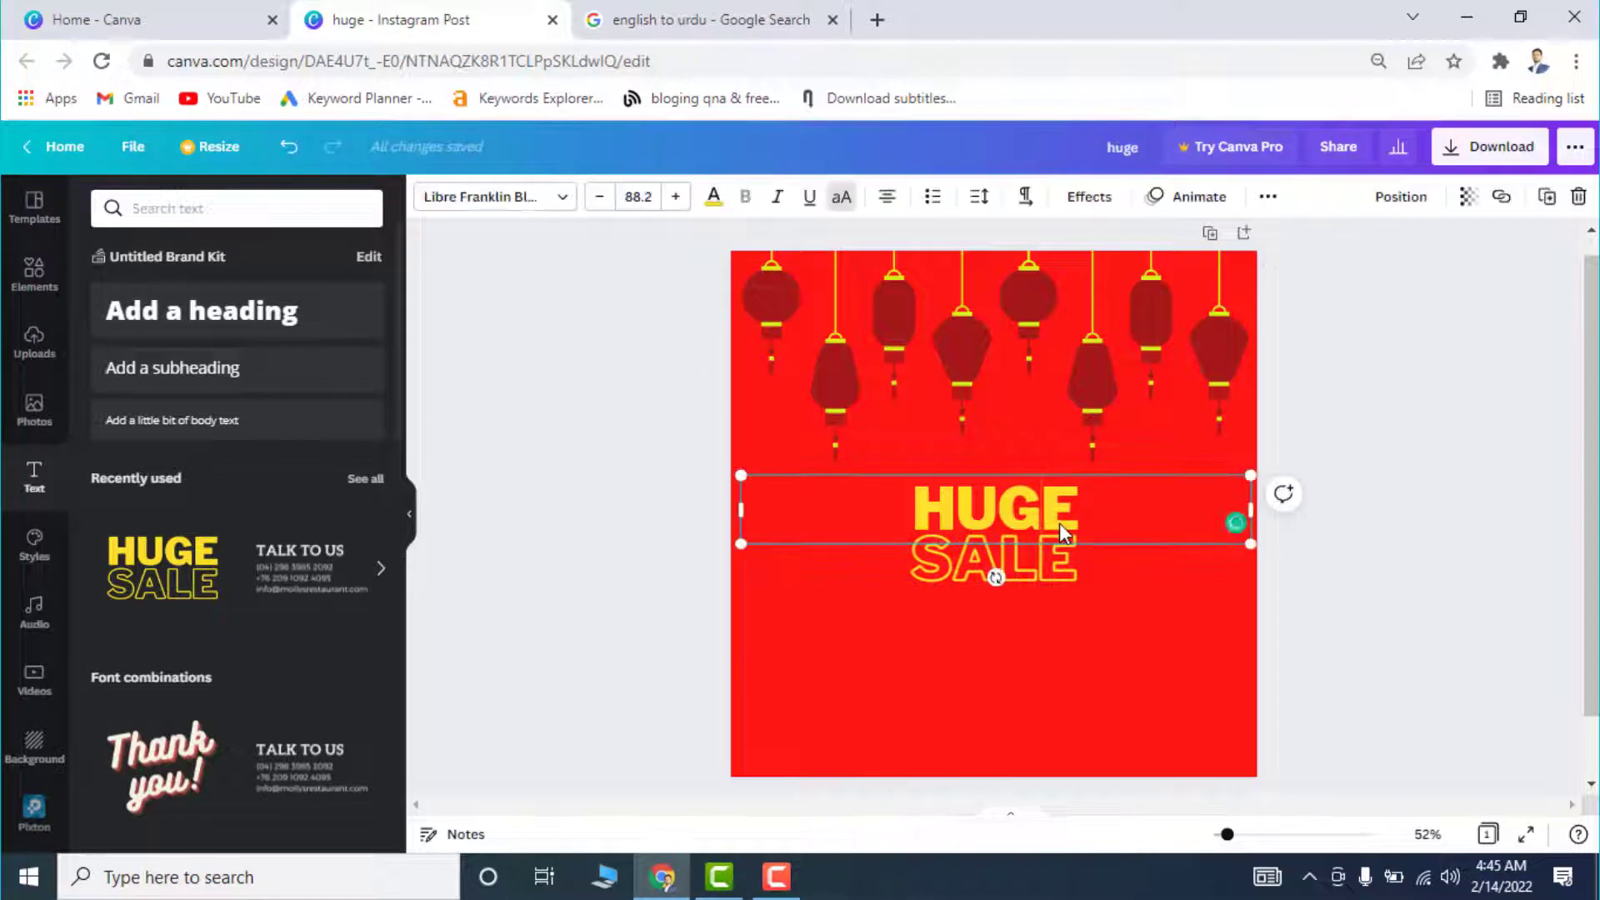
Replace the word HUGE with "13 رجب یوم ولادت" and move that line slightly up.
{"action": "left_click", "coordinate": [1058, 523]}
{"action": "key", "text": "super+v"}
{"action": "left_click", "coordinate": [1077, 277]}
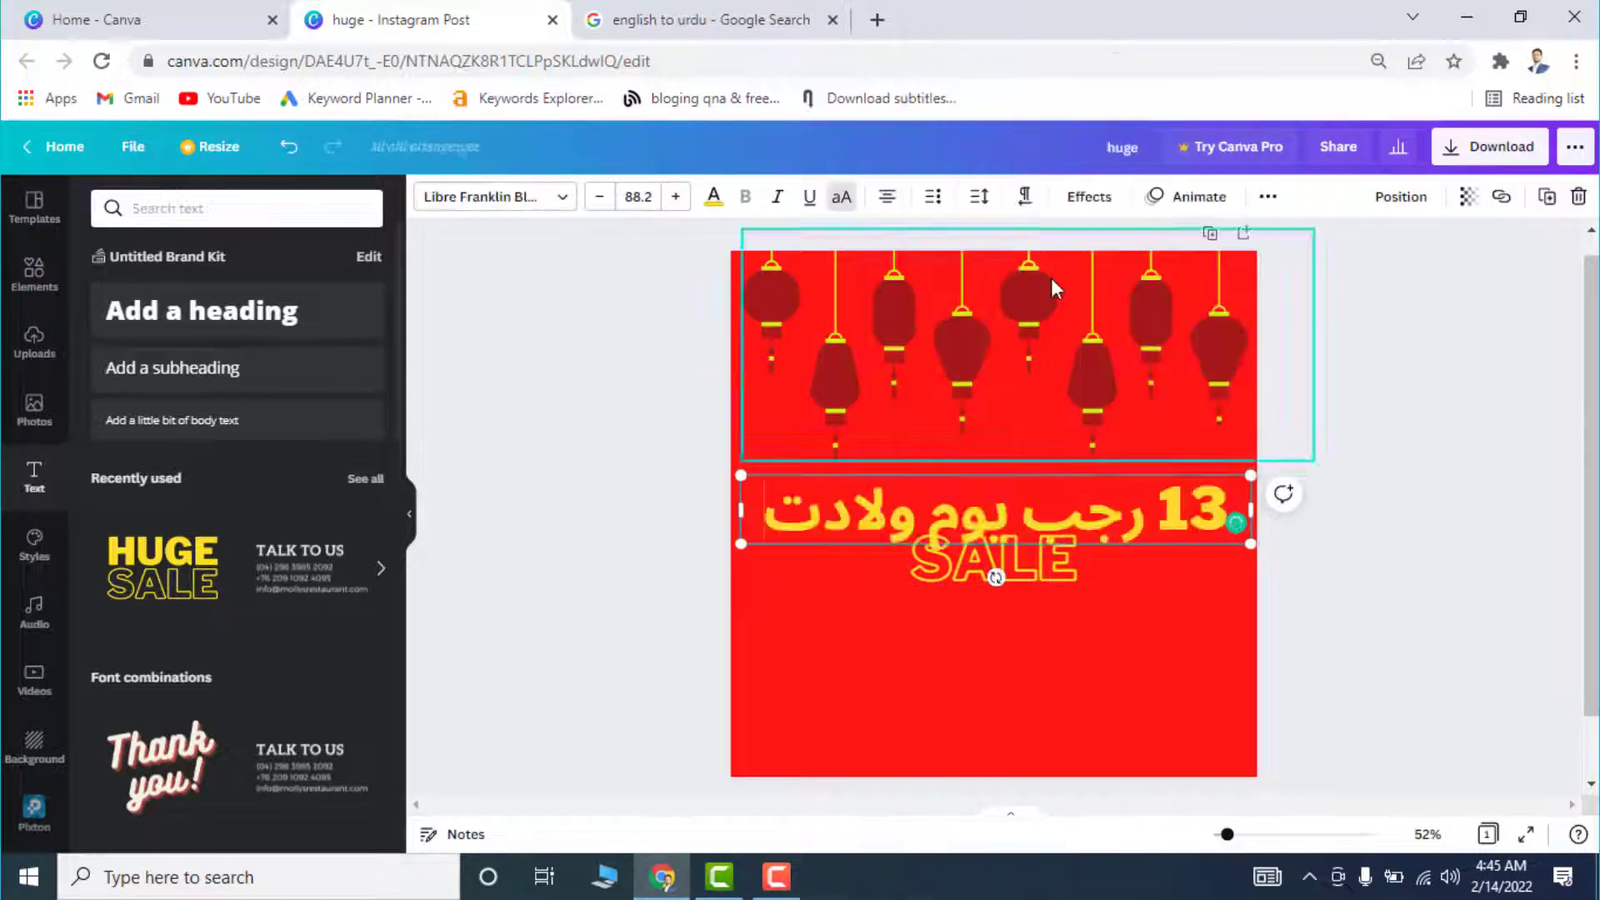
{"action": "left_click", "coordinate": [1444, 468]}
{"action": "left_click_drag", "start_coordinate": [1148, 531], "coordinate": [1147, 513]}
{"action": "left_click", "coordinate": [1358, 533]}
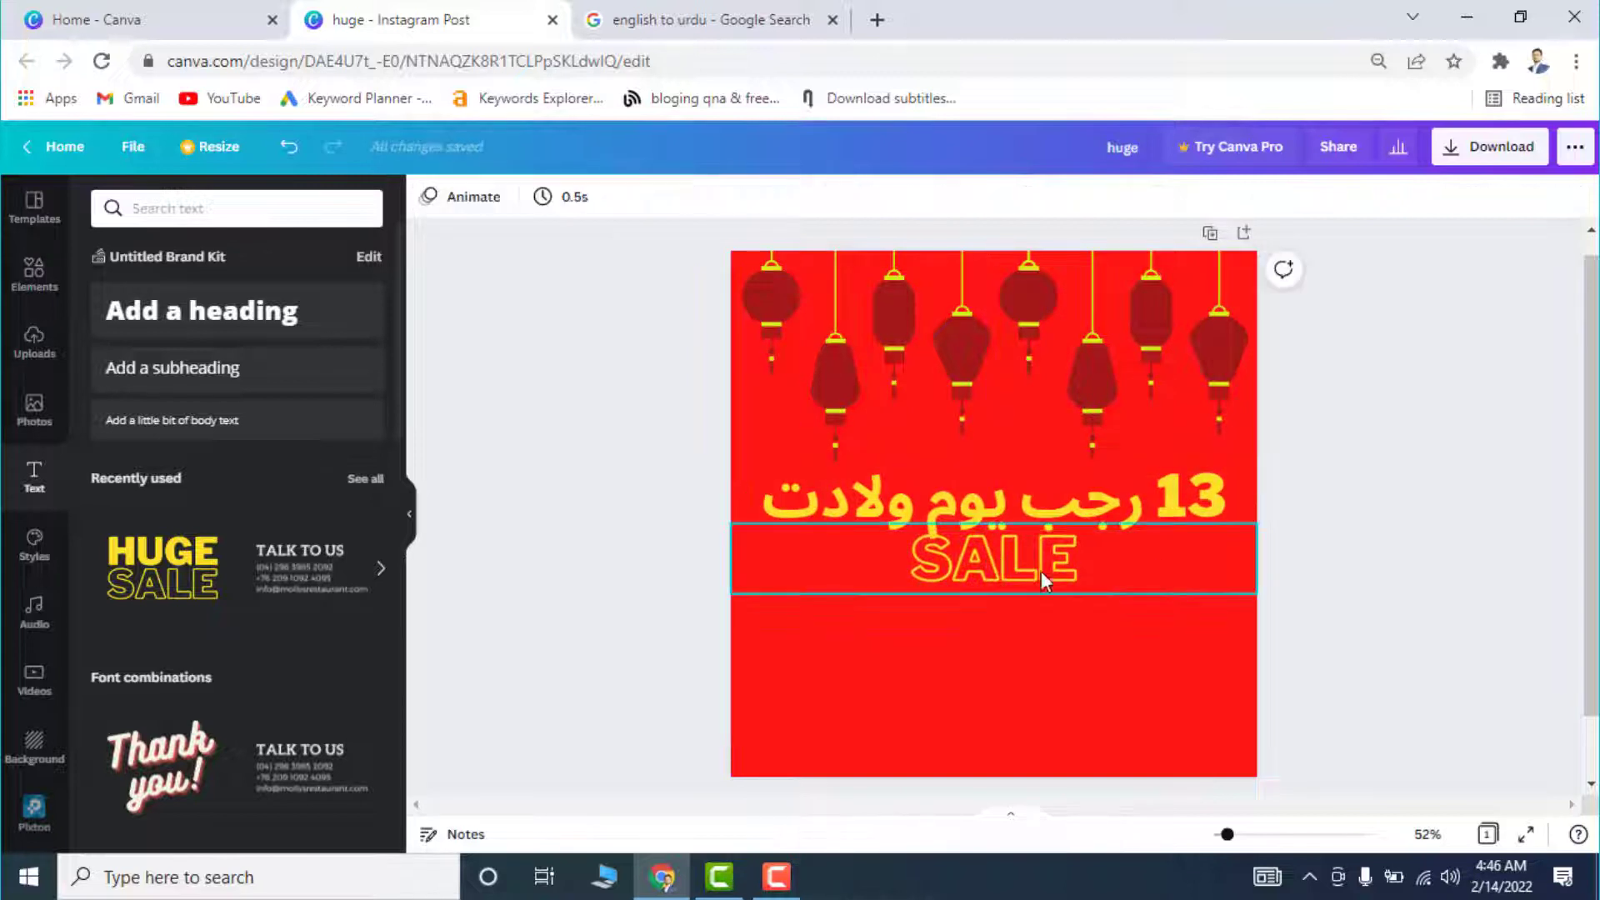
Replace the outlined word SALE with "حضرت علی".
{"action": "left_click", "coordinate": [1037, 582]}
{"action": "double_click", "coordinate": [1032, 587]}
{"action": "key", "text": "super+v"}
{"action": "left_click", "coordinate": [1038, 287]}
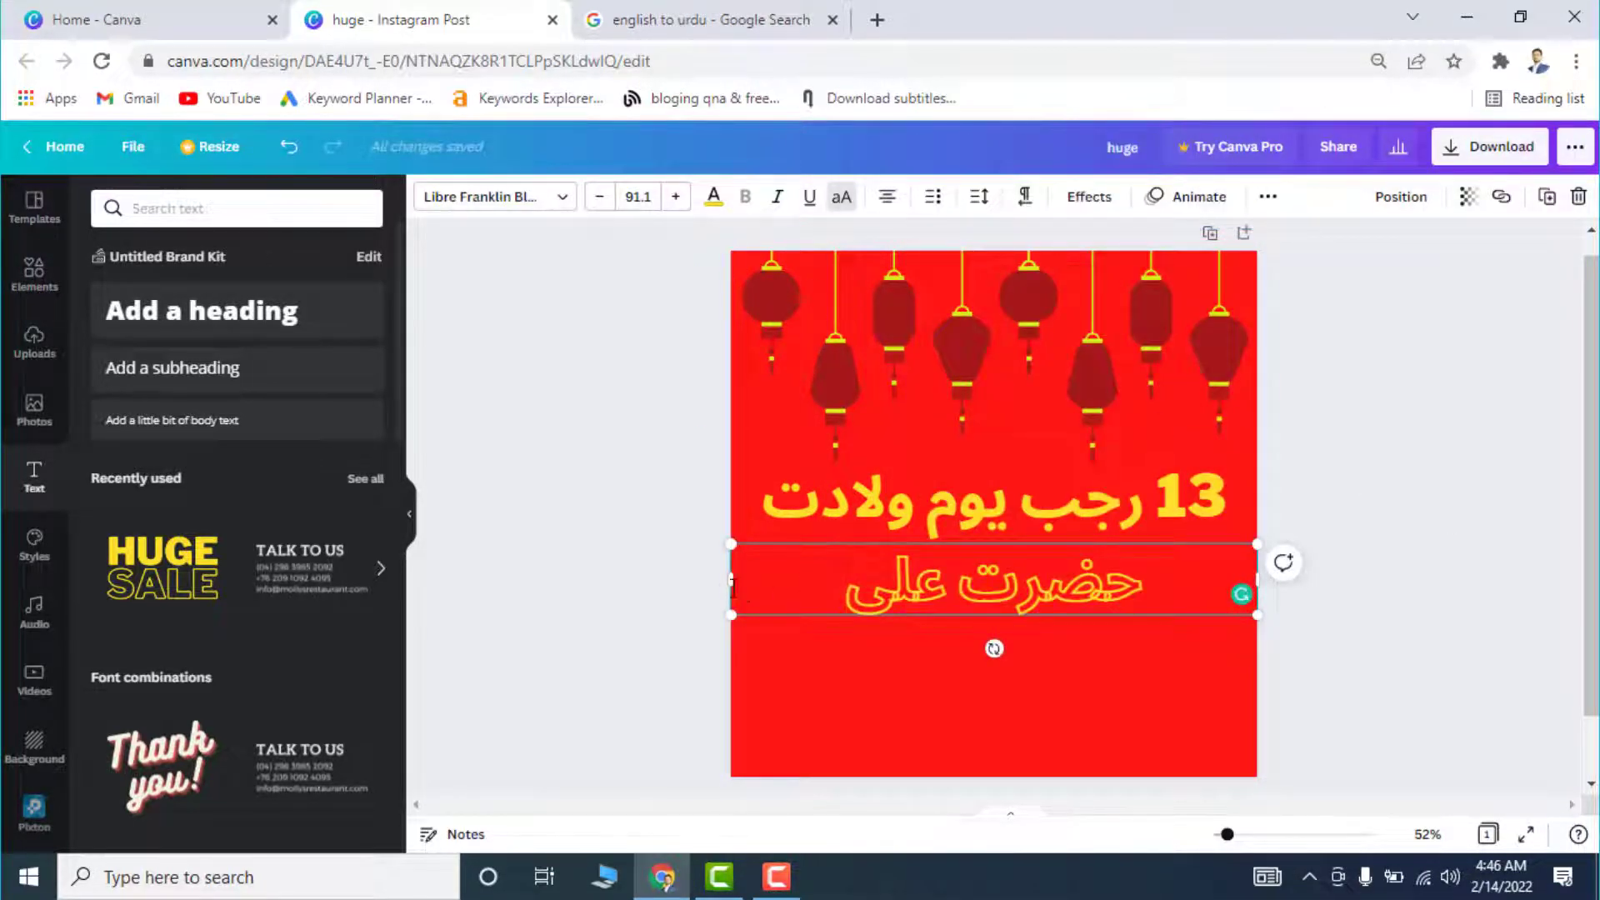
Enlarge the outlined "حضرت علی" text to size 151 and nudge it up close beneath the headline.
{"action": "left_click_drag", "start_coordinate": [730, 579], "coordinate": [733, 685]}
{"action": "key", "text": "Up"}
{"action": "key", "text": "Up"}
{"action": "key", "text": "Up"}
{"action": "key", "text": "Up"}
{"action": "key", "text": "Up"}
{"action": "key", "text": "Up"}
{"action": "key", "text": "Up"}
{"action": "key", "text": "Up"}
{"action": "key", "text": "Up"}
{"action": "key", "text": "Up"}
{"action": "key", "text": "Up"}
{"action": "key", "text": "Up"}
{"action": "key", "text": "Up"}
{"action": "key", "text": "Up"}
{"action": "key", "text": "Up"}
{"action": "key", "text": "Up"}
{"action": "key", "text": "Up"}
{"action": "key", "text": "Up"}
{"action": "key", "text": "Up"}
{"action": "key", "text": "Up"}
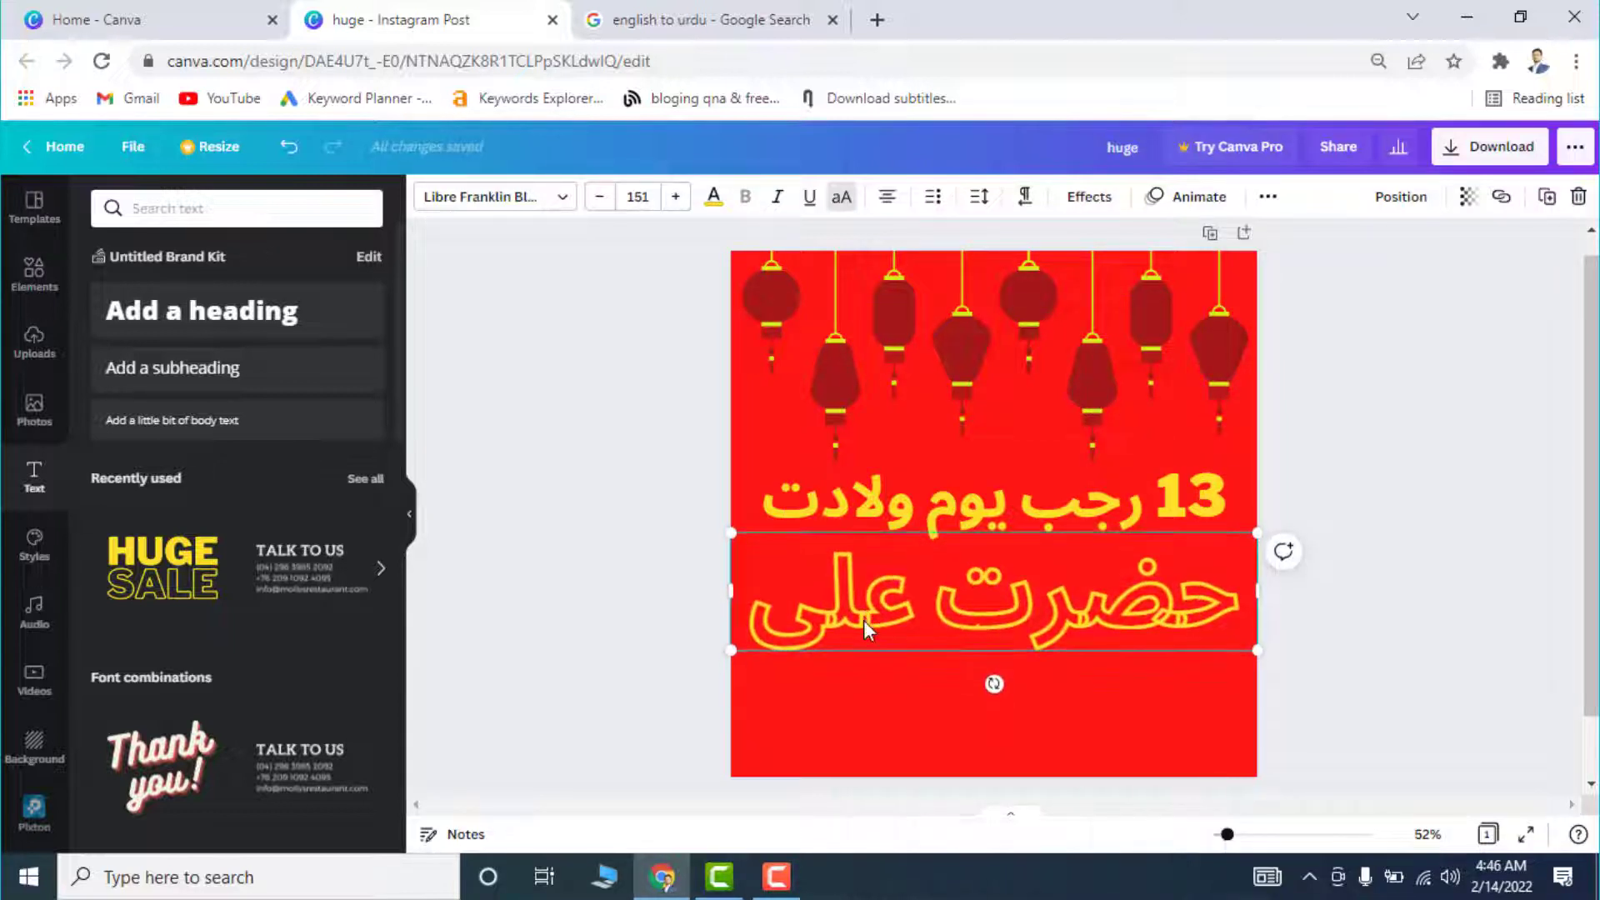
{"action": "left_click", "coordinate": [1413, 542]}
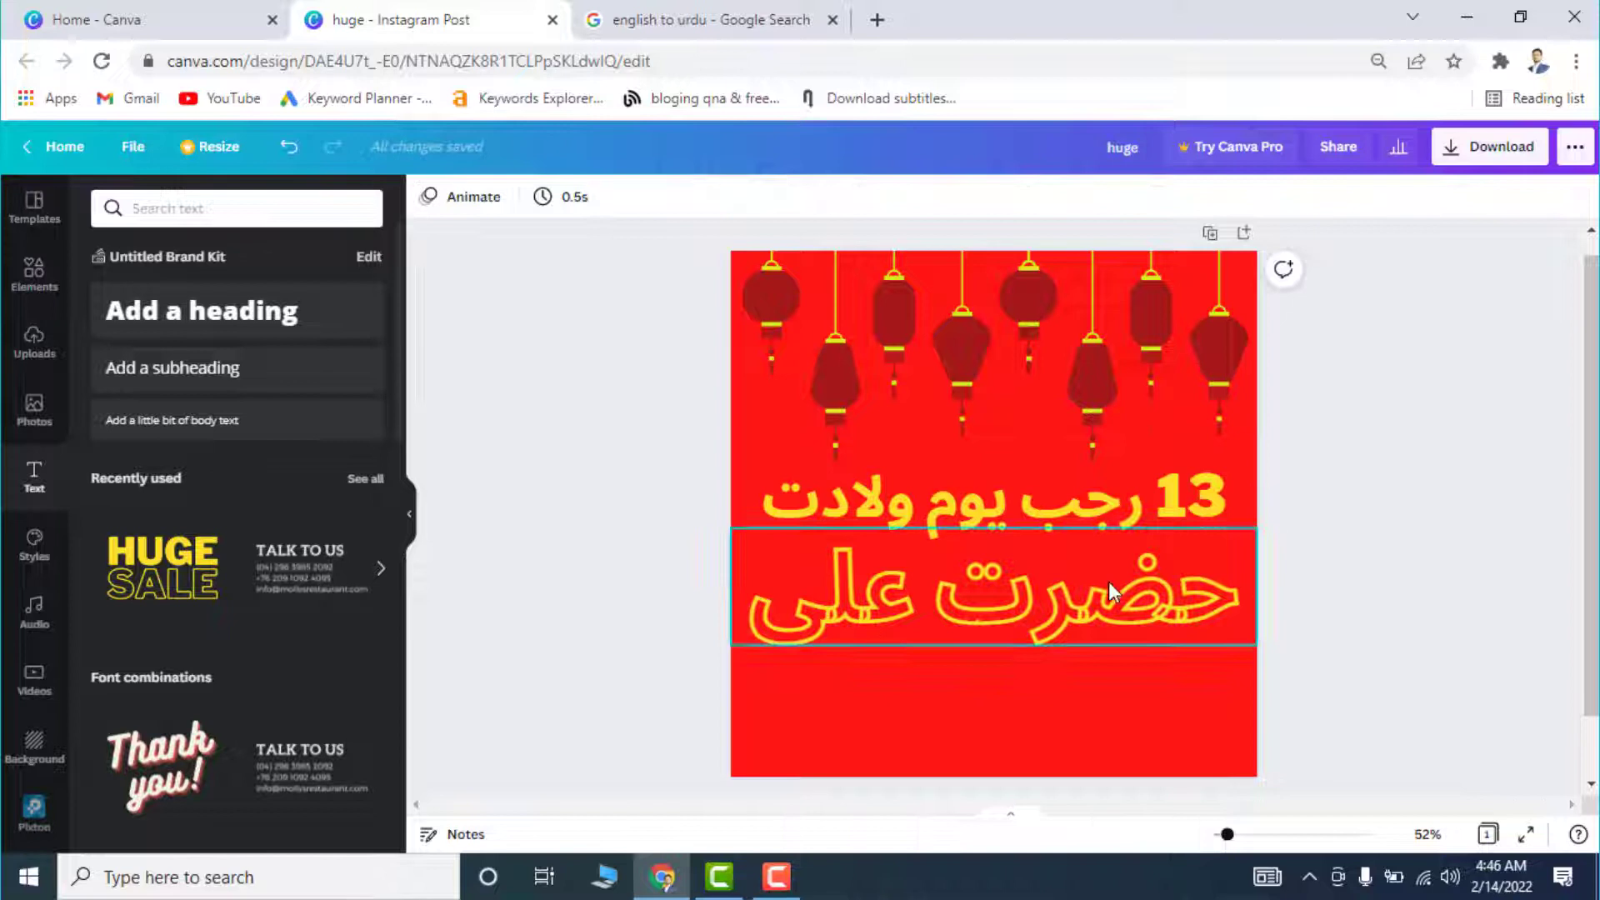
Add the subheading "رضی اللہ تعالیٰ عنہ", colour it yellow and place it small above the end of "علی".
{"action": "left_click", "coordinate": [285, 372]}
{"action": "key", "text": "super+v"}
{"action": "left_click", "coordinate": [967, 133]}
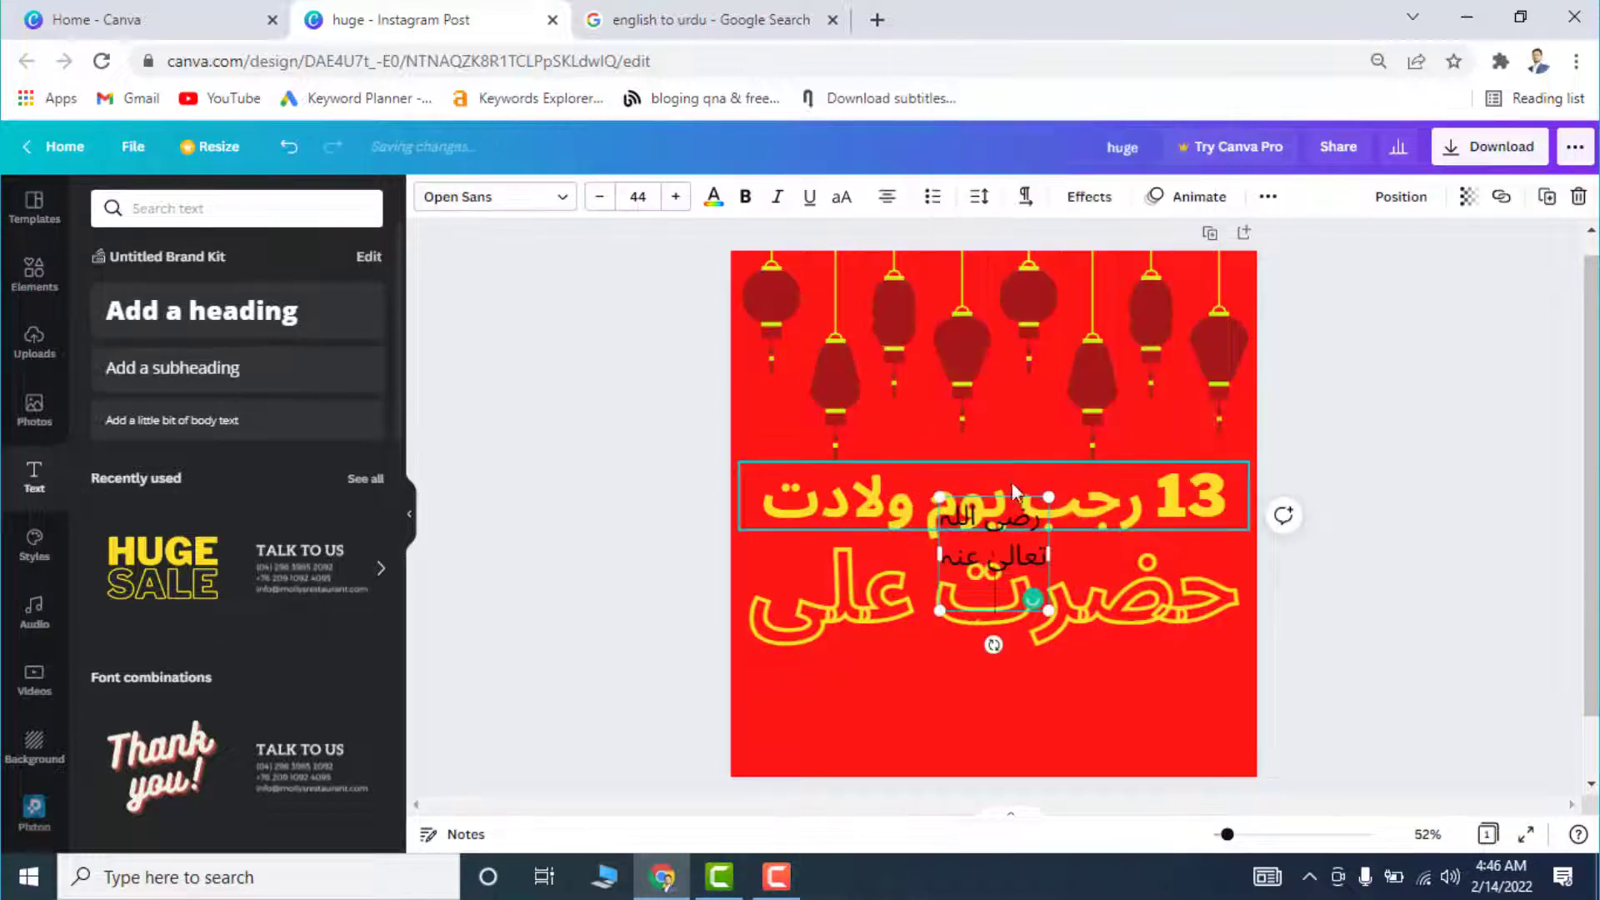
{"action": "left_click_drag", "start_coordinate": [939, 570], "coordinate": [806, 578]}
{"action": "left_click", "coordinate": [714, 195]}
{"action": "left_click", "coordinate": [310, 321]}
{"action": "left_click", "coordinate": [511, 352]}
{"action": "left_click", "coordinate": [659, 513]}
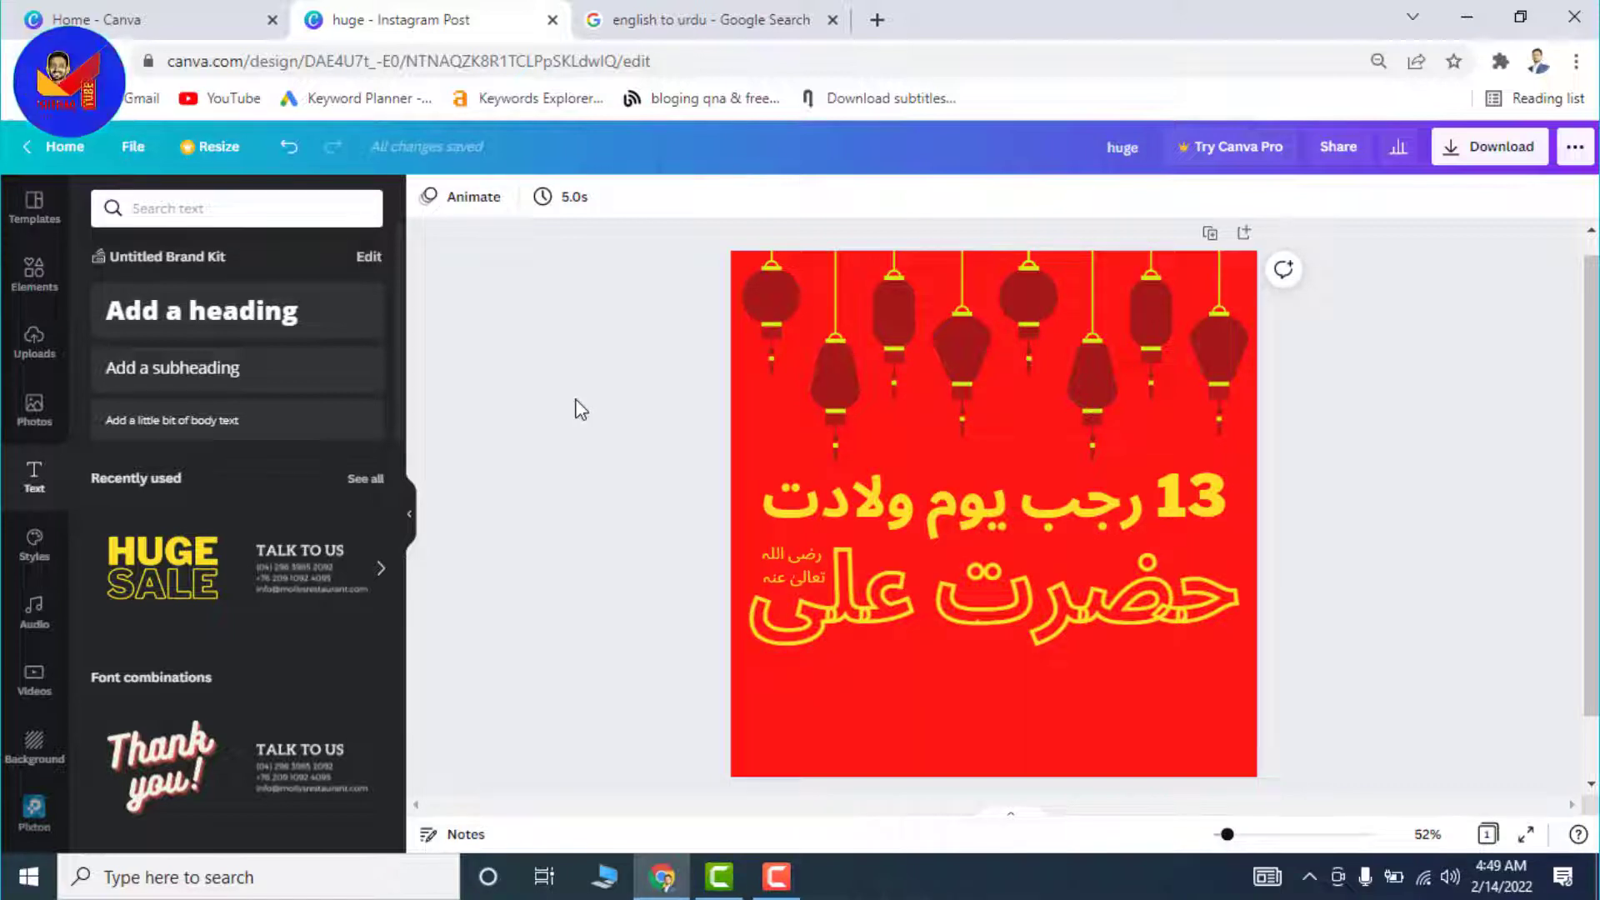
{"action": "left_click", "coordinate": [42, 356]}
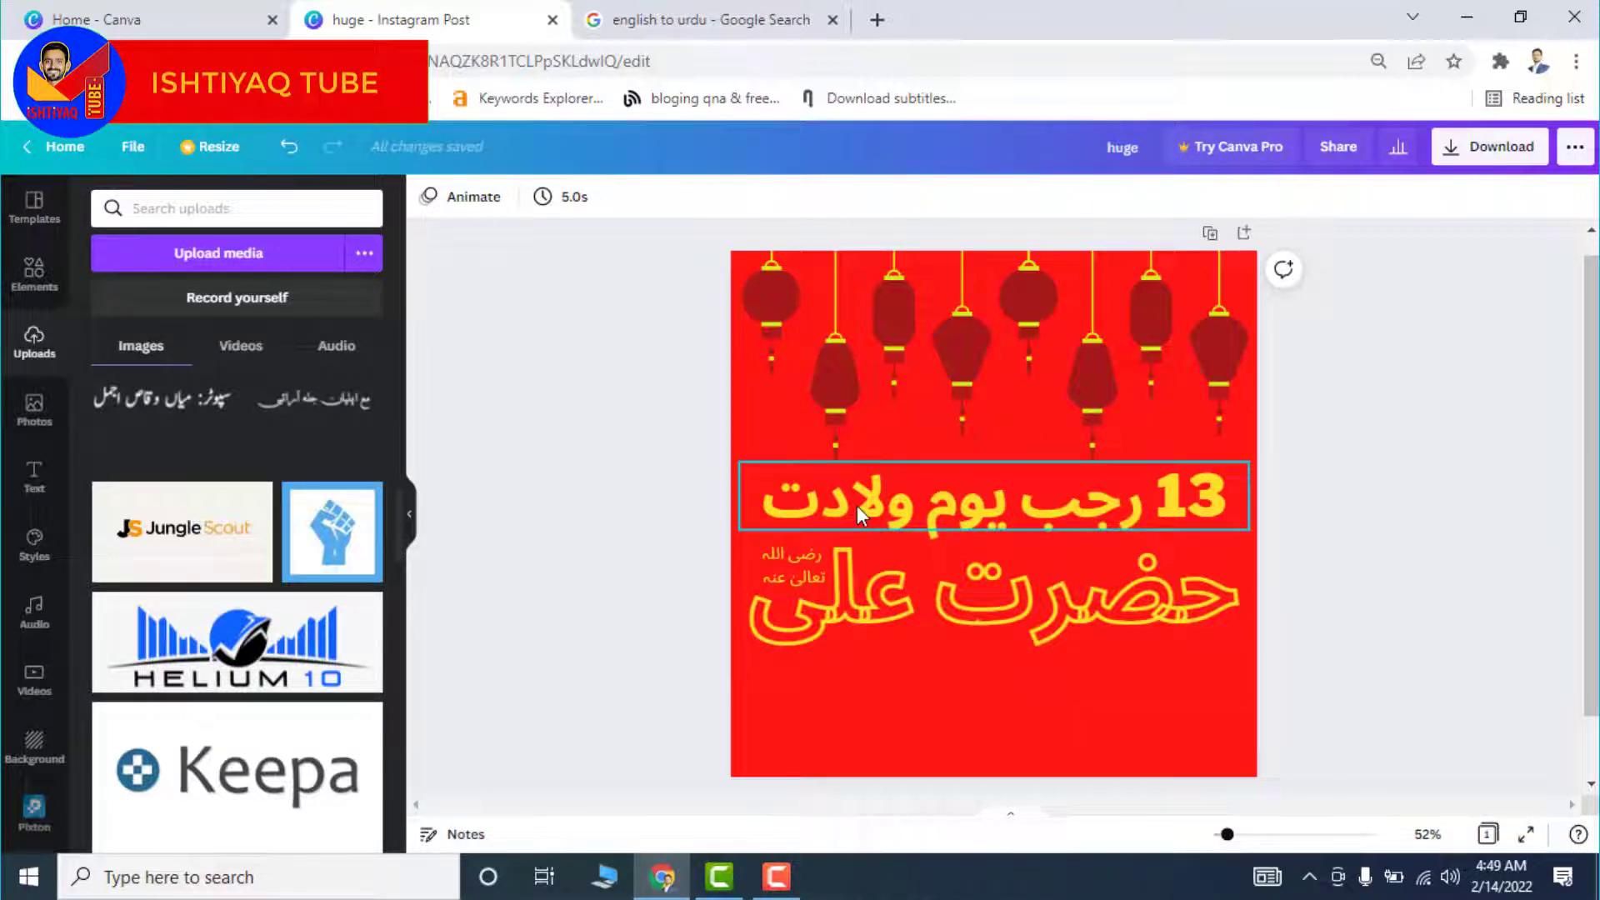
{"action": "left_click", "coordinate": [1125, 685]}
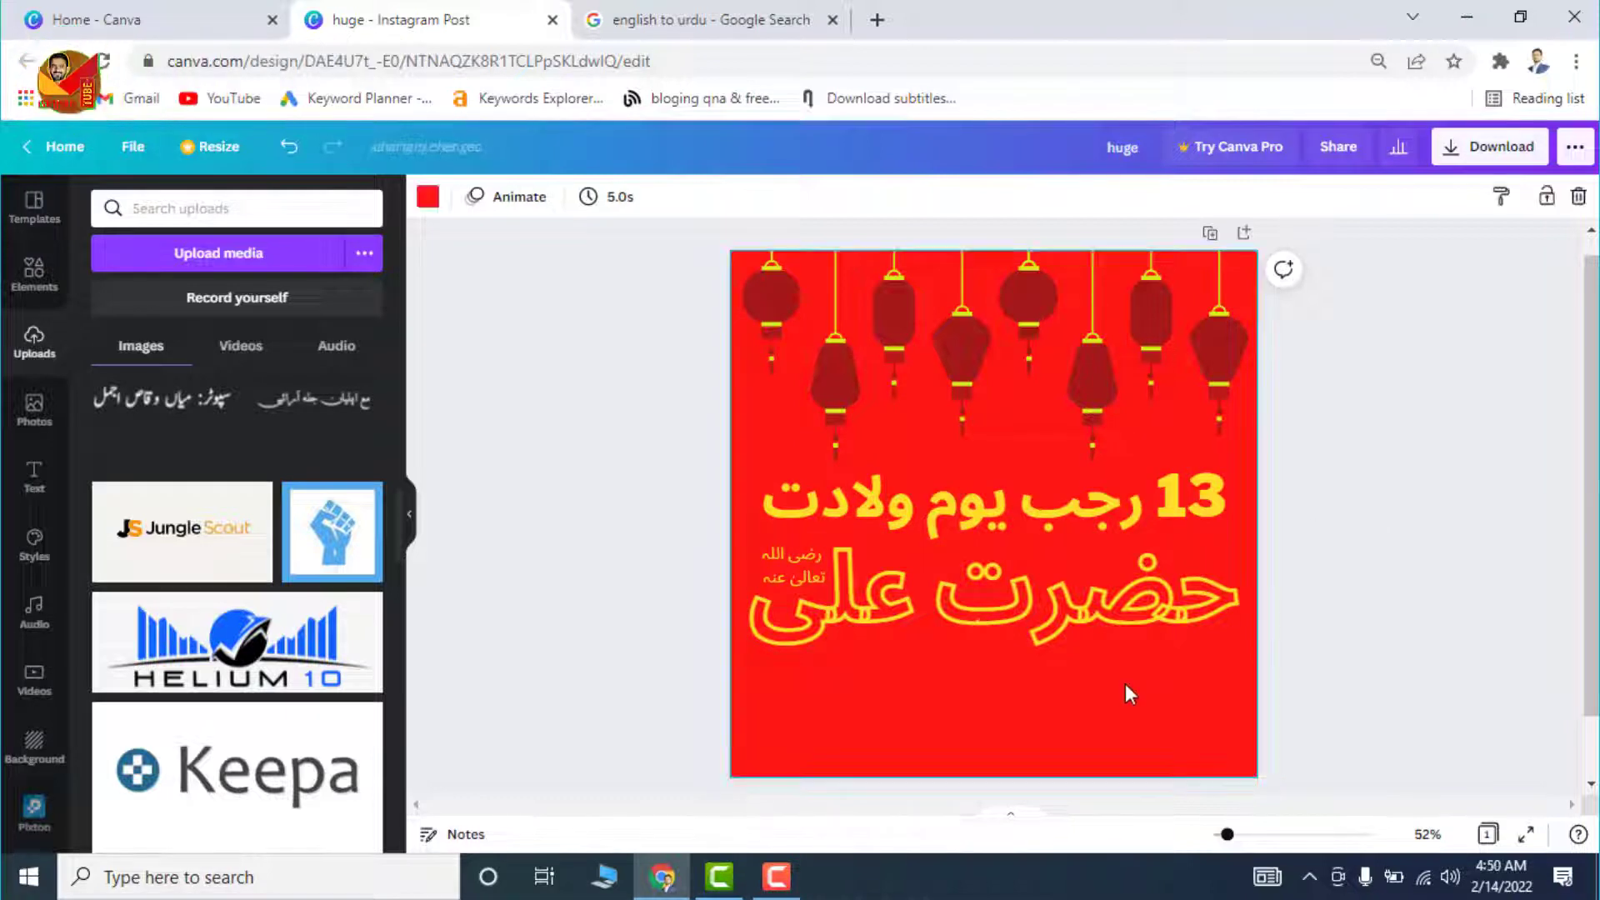
{"action": "left_click", "coordinate": [637, 483]}
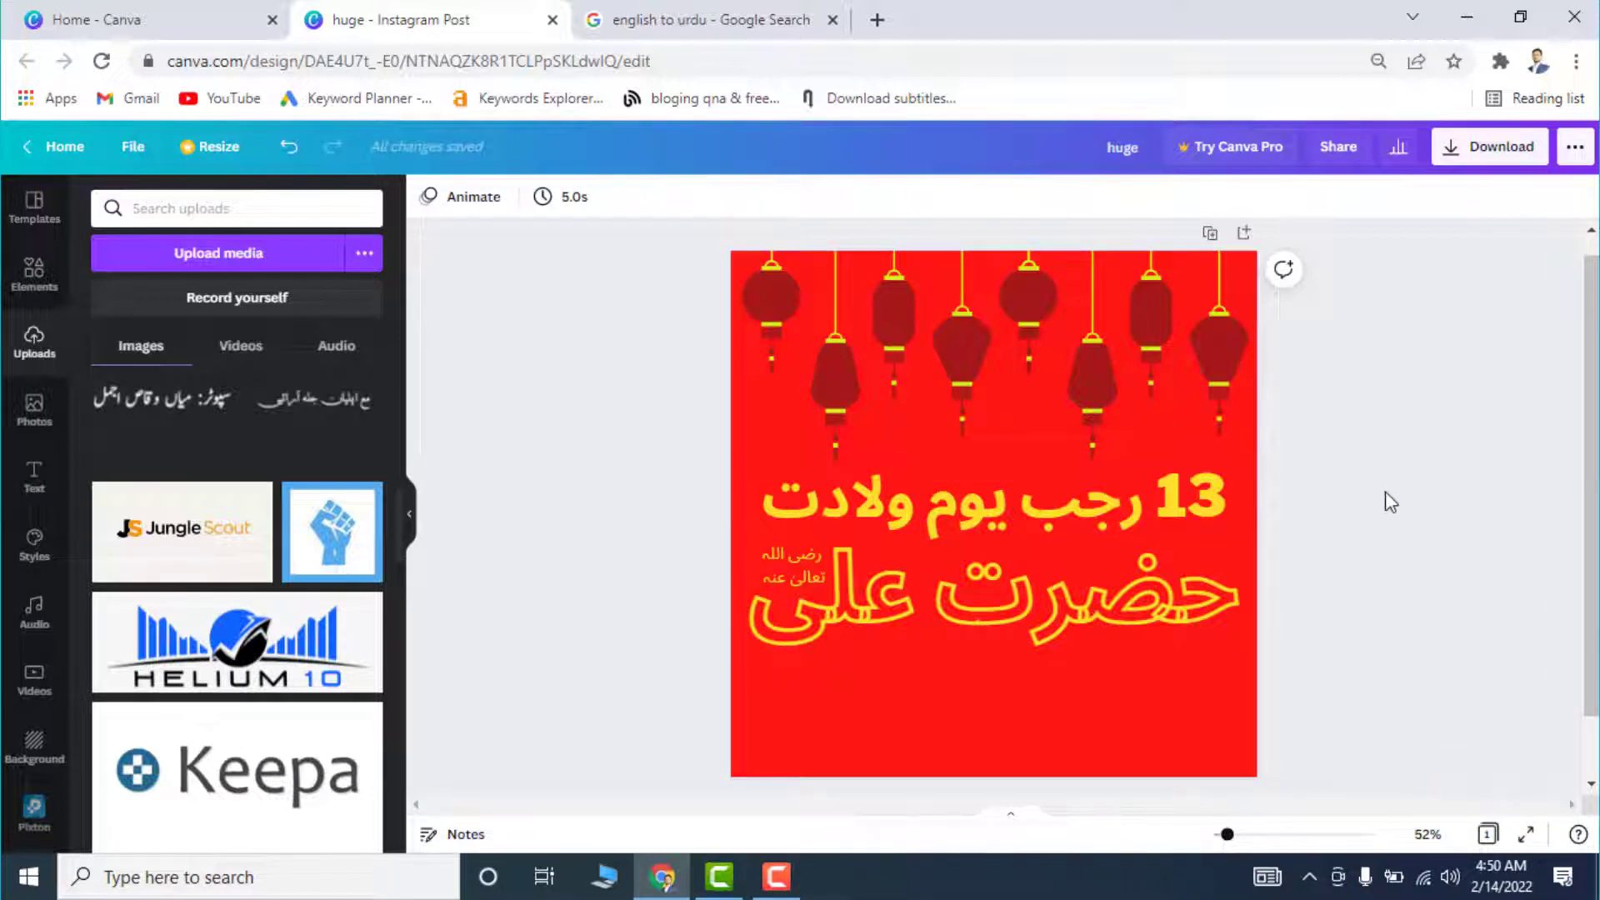
Apply the Fade text animation to all three text lines together.
{"action": "left_click_drag", "start_coordinate": [1385, 492], "coordinate": [769, 647]}
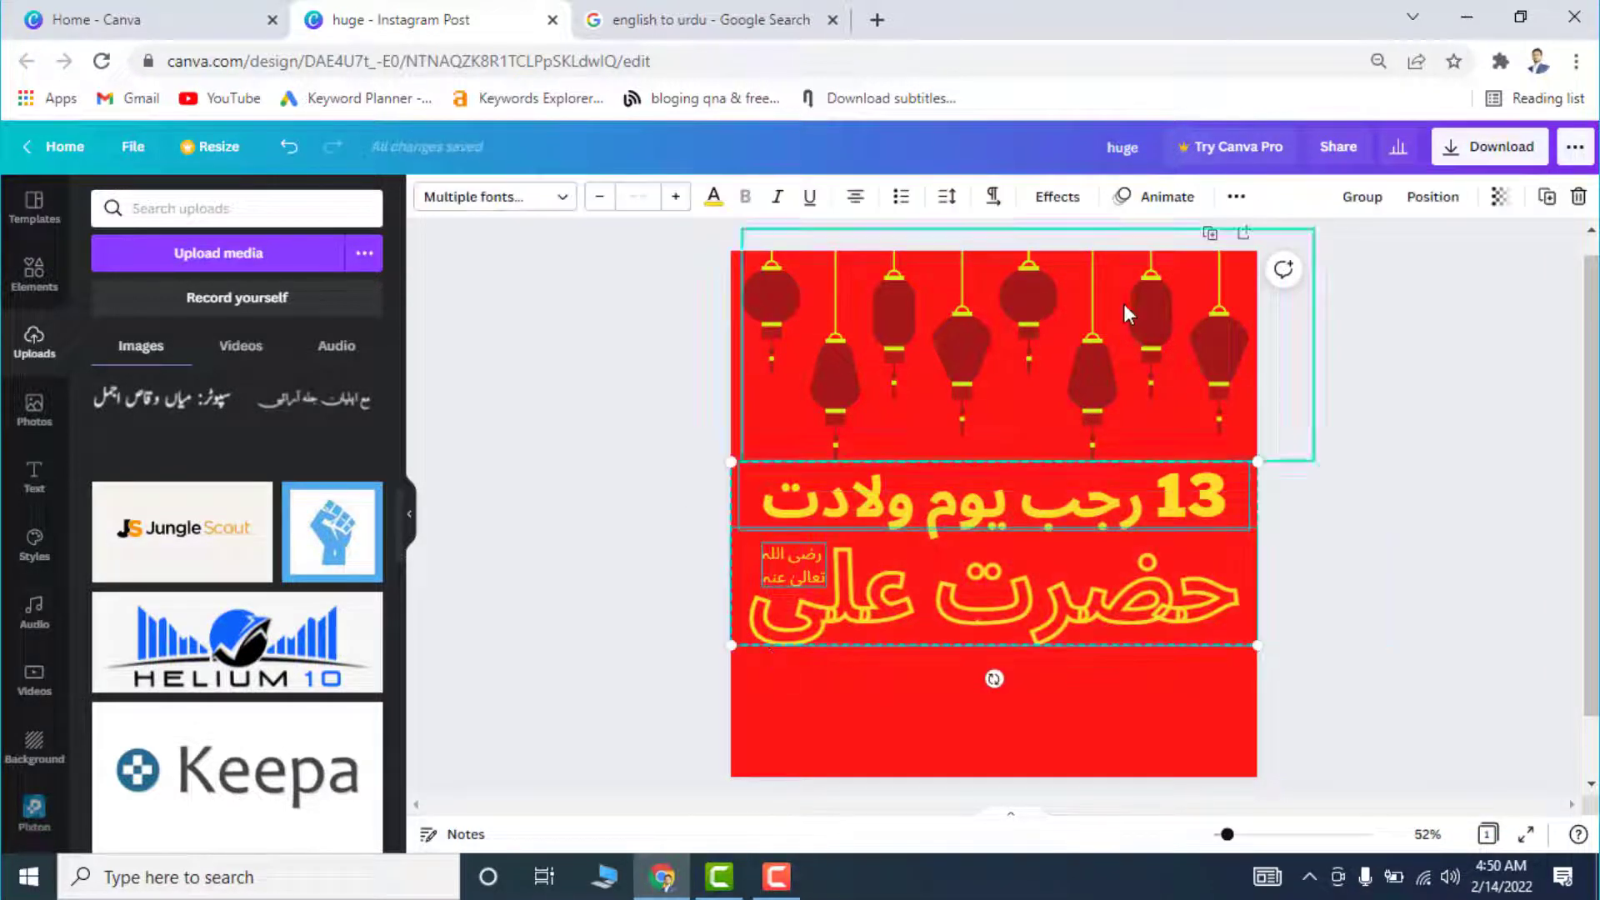
{"action": "left_click", "coordinate": [1169, 200]}
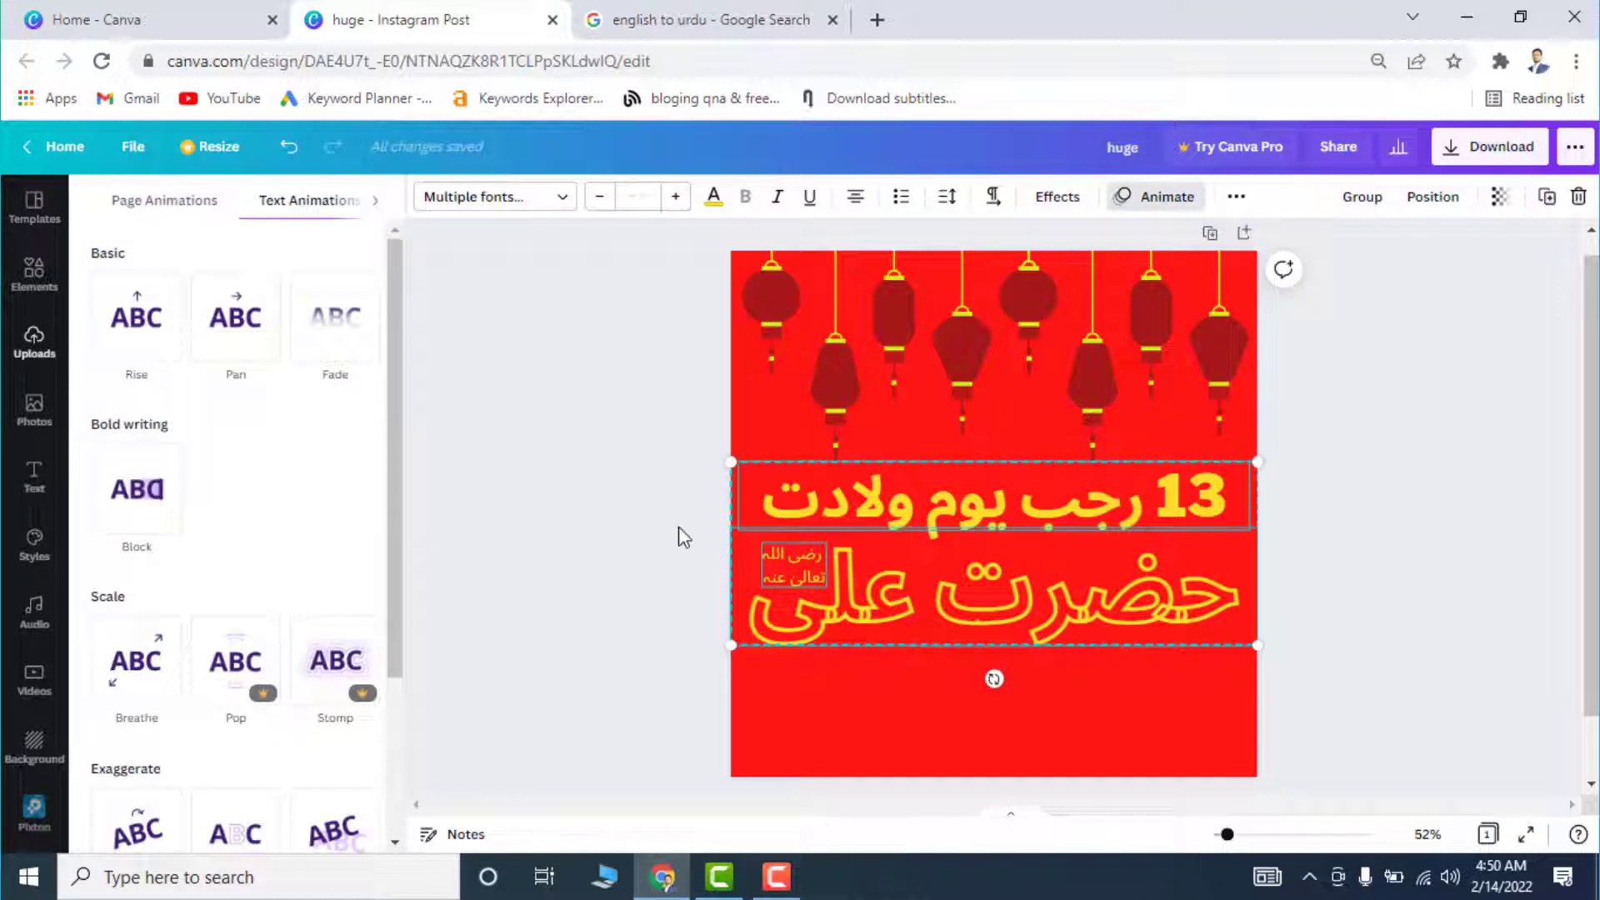
{"action": "left_click", "coordinate": [345, 330]}
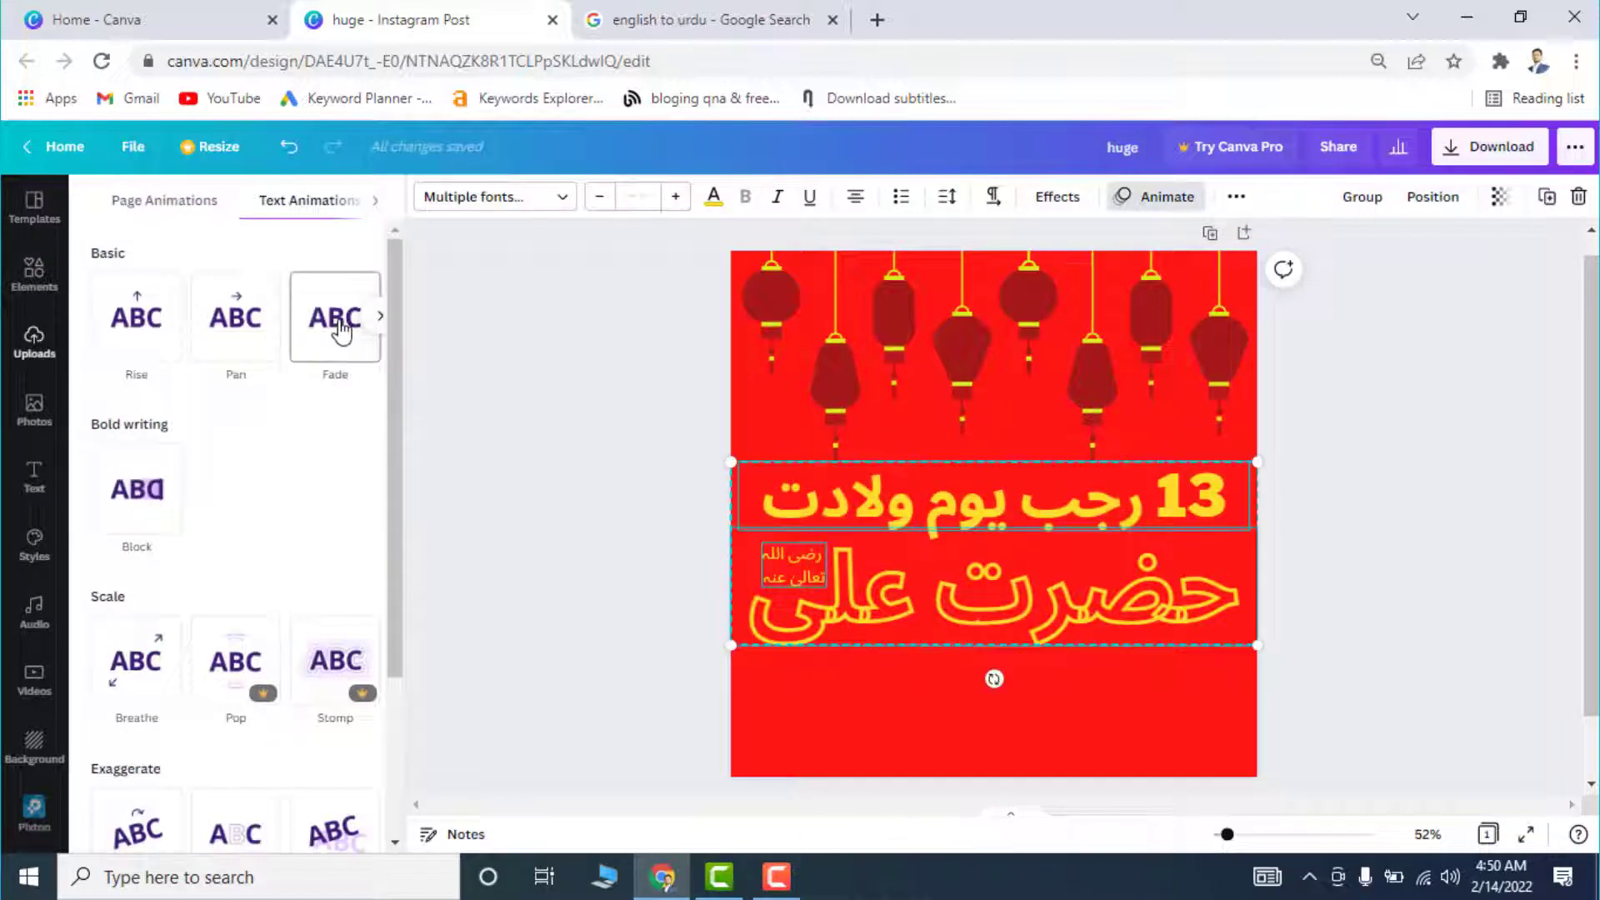
{"action": "left_click", "coordinate": [577, 433]}
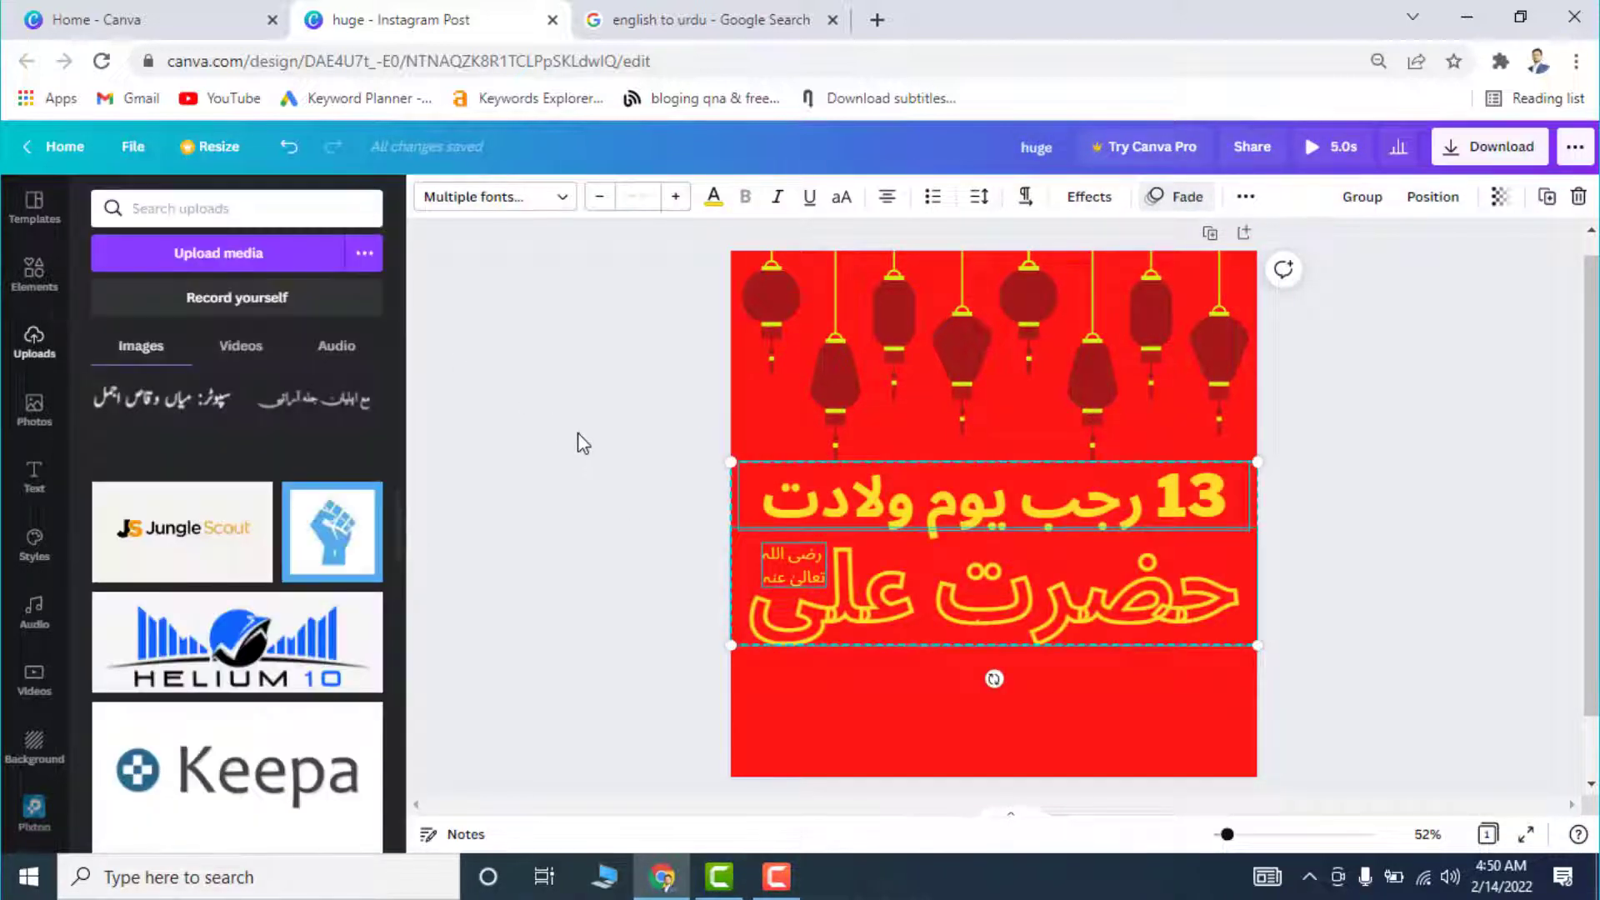
{"action": "left_click", "coordinate": [577, 434]}
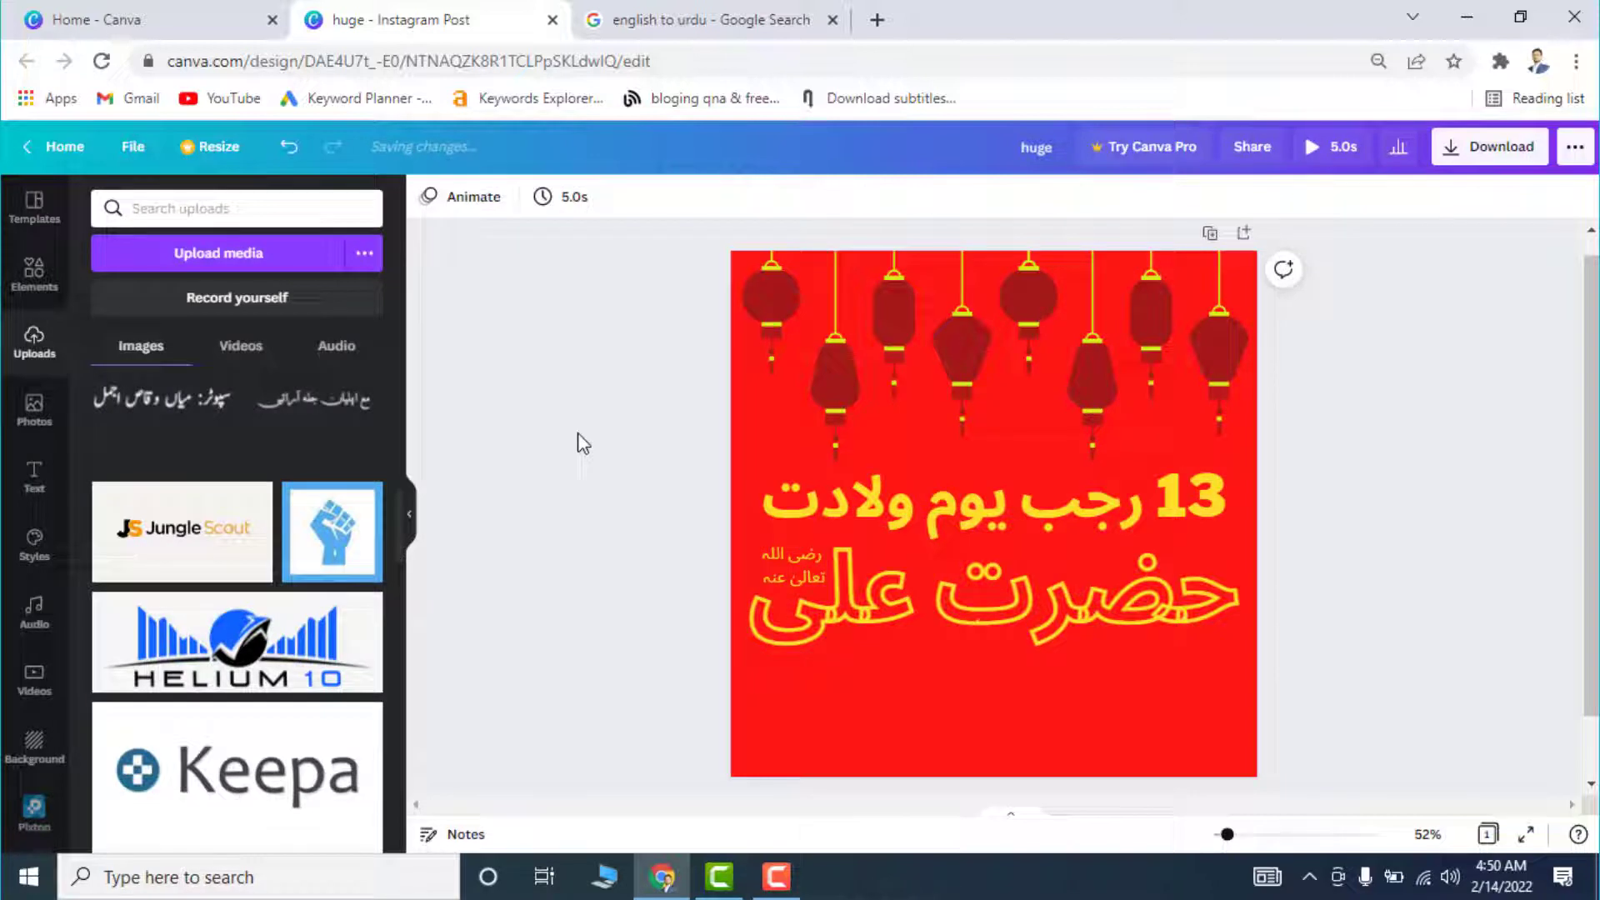
Set the page's timing to 0.5 seconds.
{"action": "left_click", "coordinate": [565, 205]}
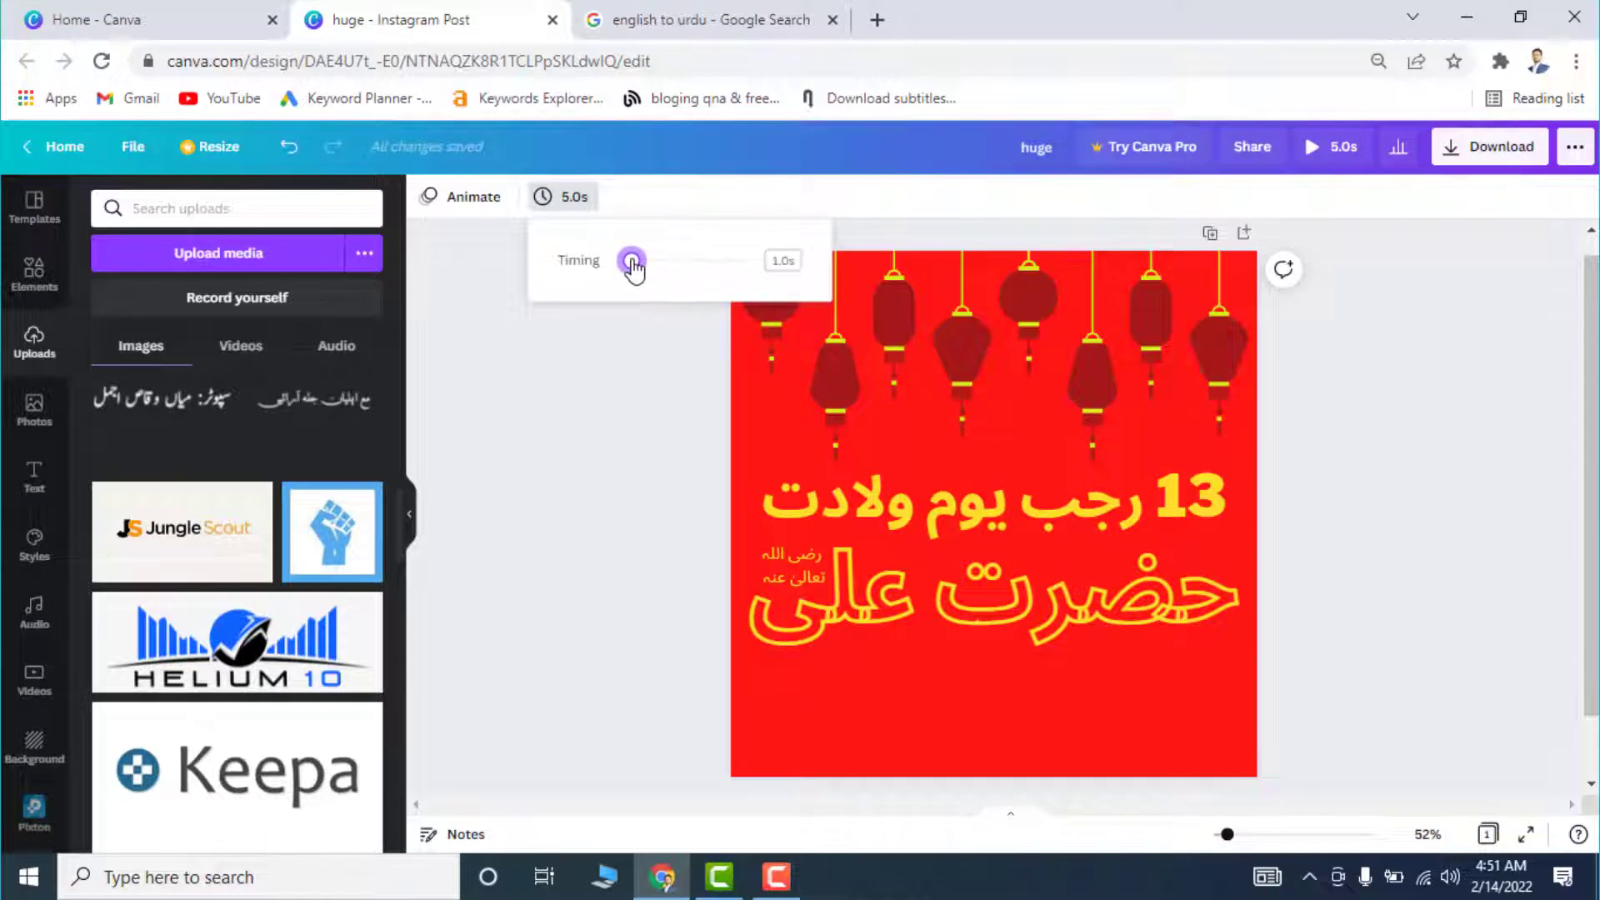
{"action": "left_click", "coordinate": [640, 363]}
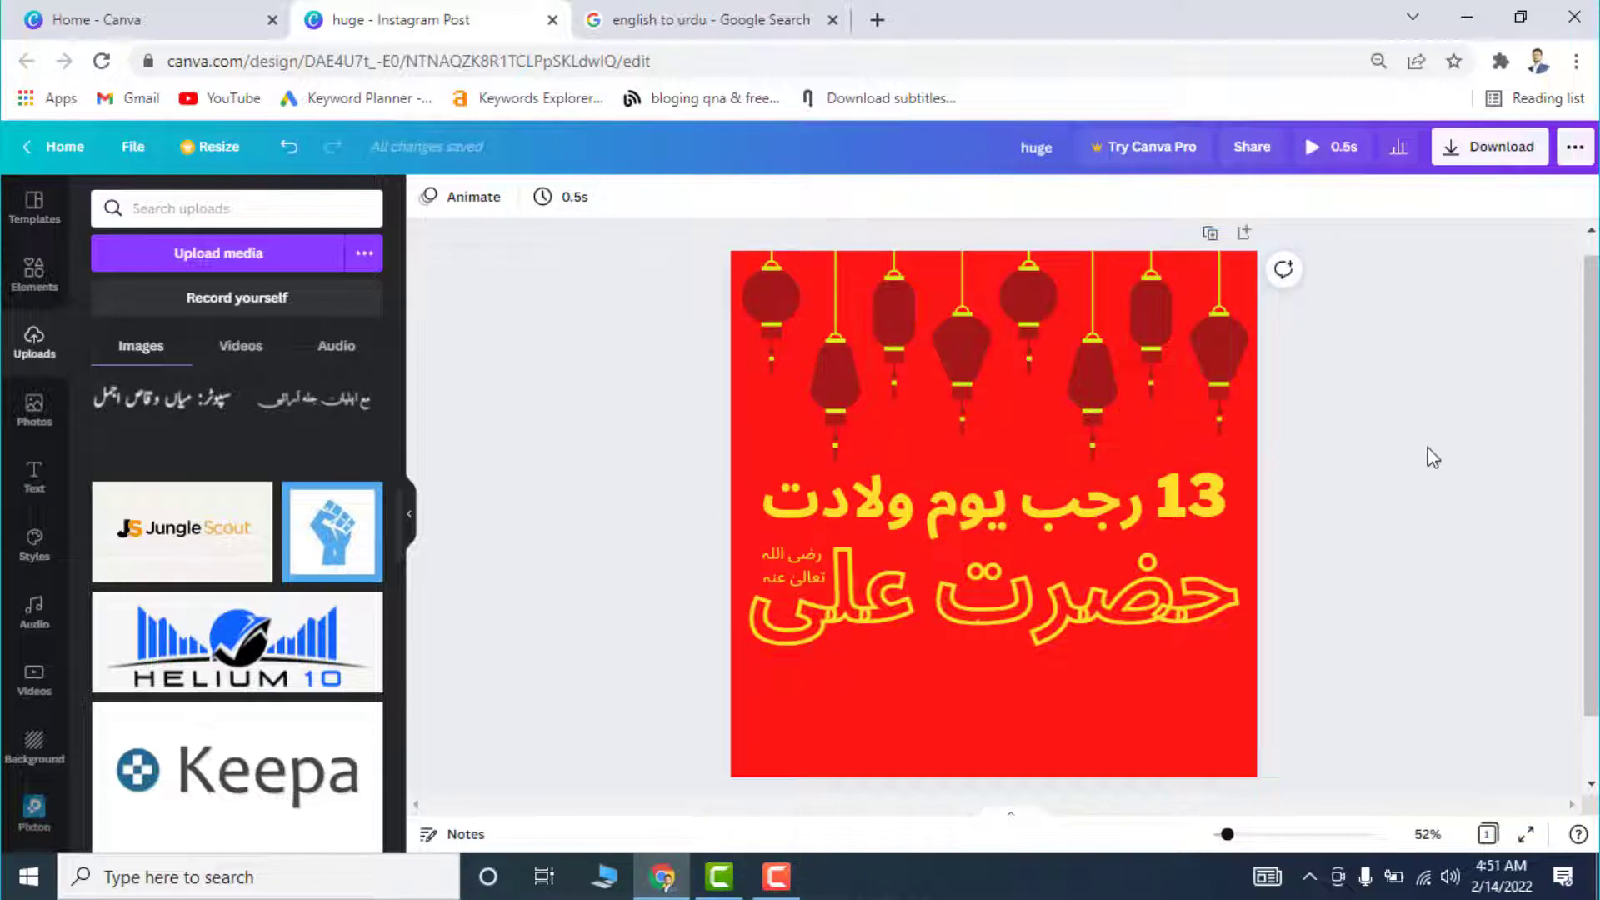
Duplicate the page and recolour all three text lines on page 2 white.
{"action": "left_click", "coordinate": [1210, 236]}
{"action": "left_click_drag", "start_coordinate": [1372, 539], "coordinate": [768, 646]}
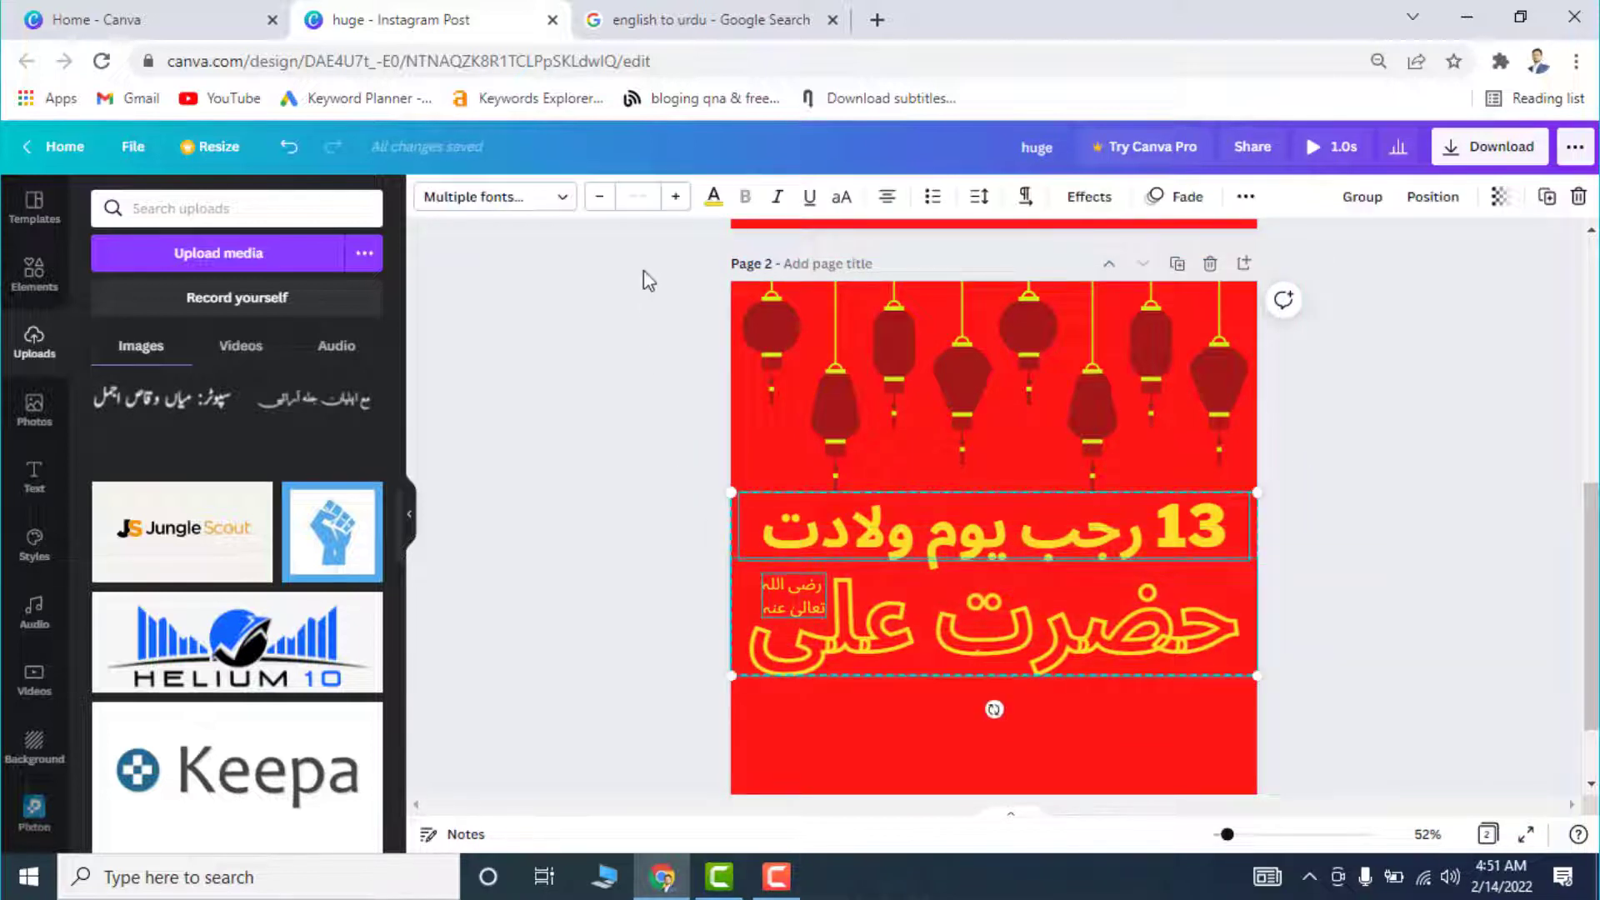
{"action": "left_click", "coordinate": [720, 210]}
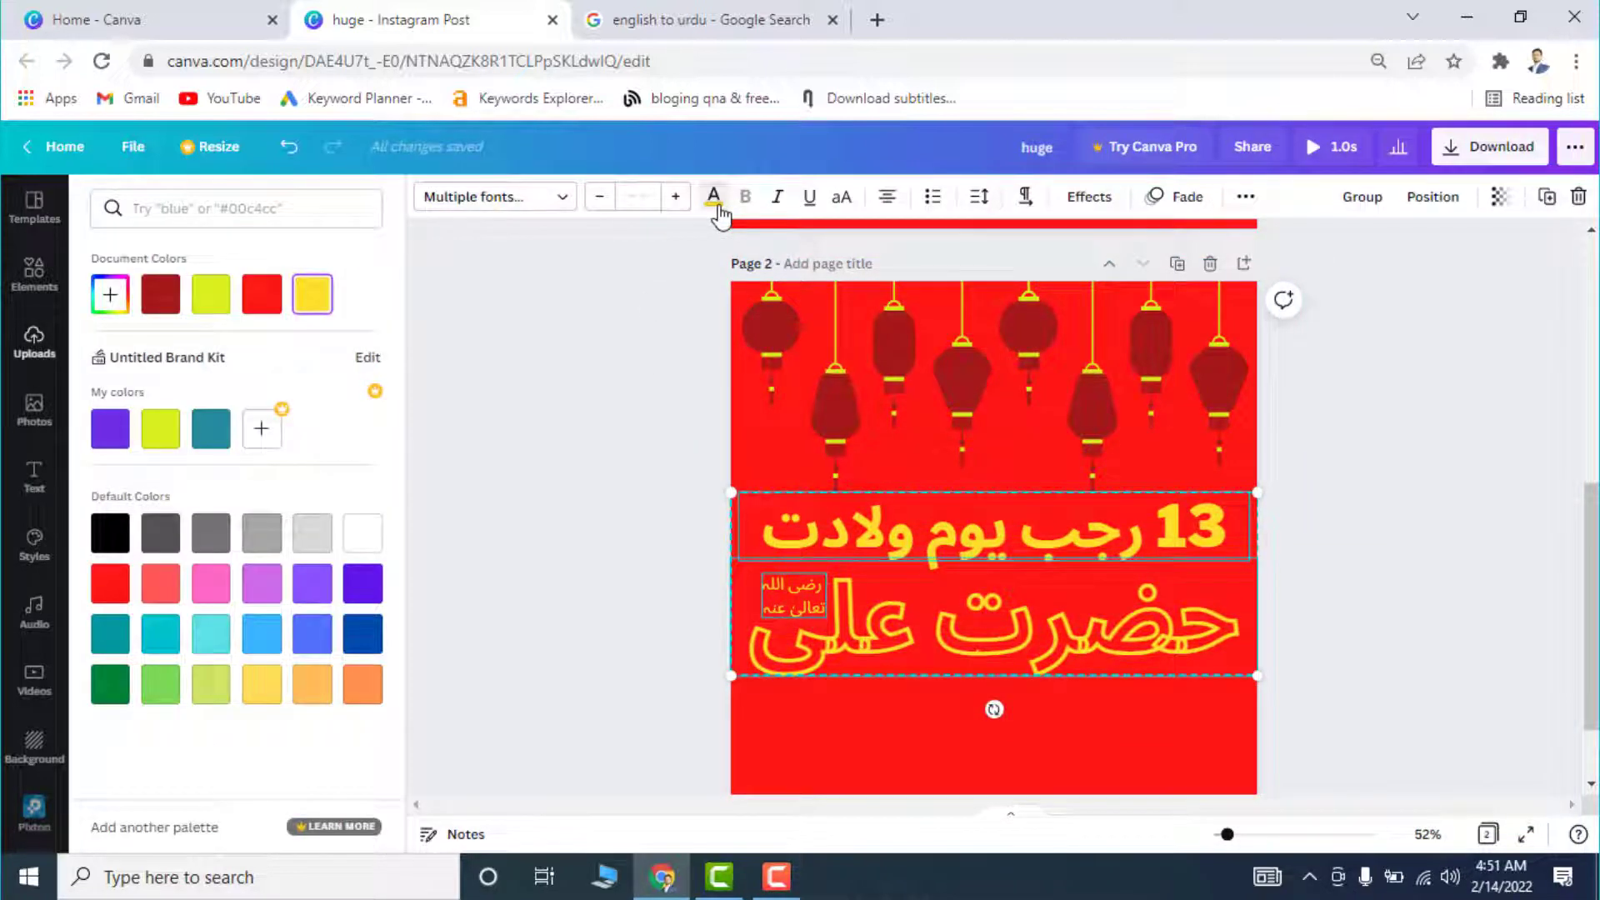
{"action": "left_click", "coordinate": [360, 543]}
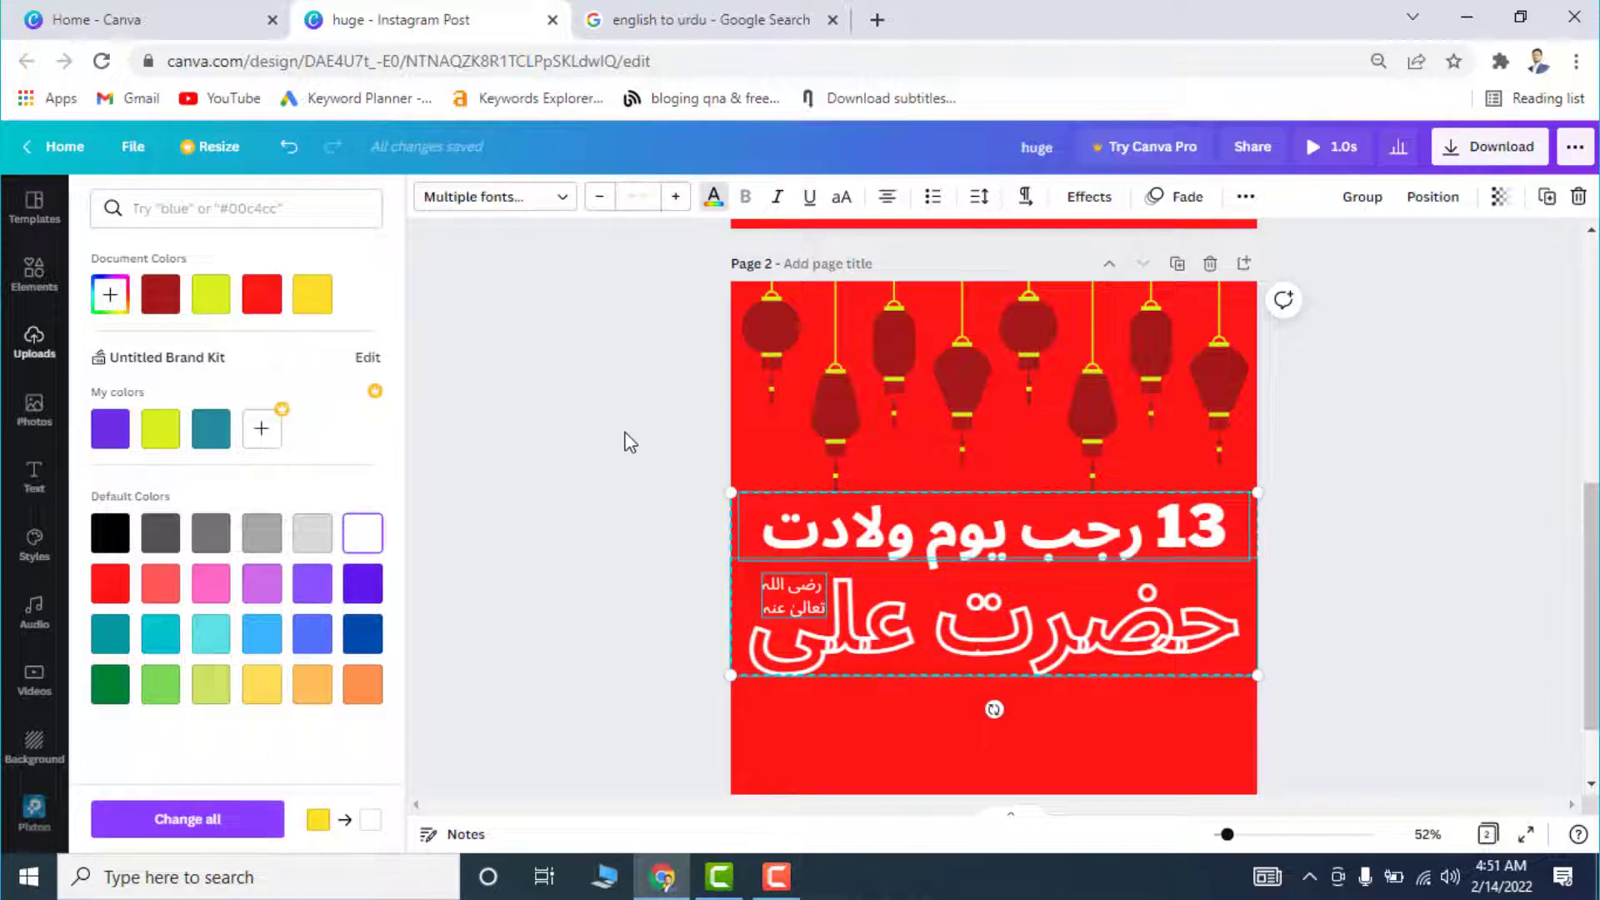
{"action": "key", "text": "Escape"}
Change the yellow-green trim of both lantern graphics on page 2 to white.
{"action": "left_click", "coordinate": [858, 387]}
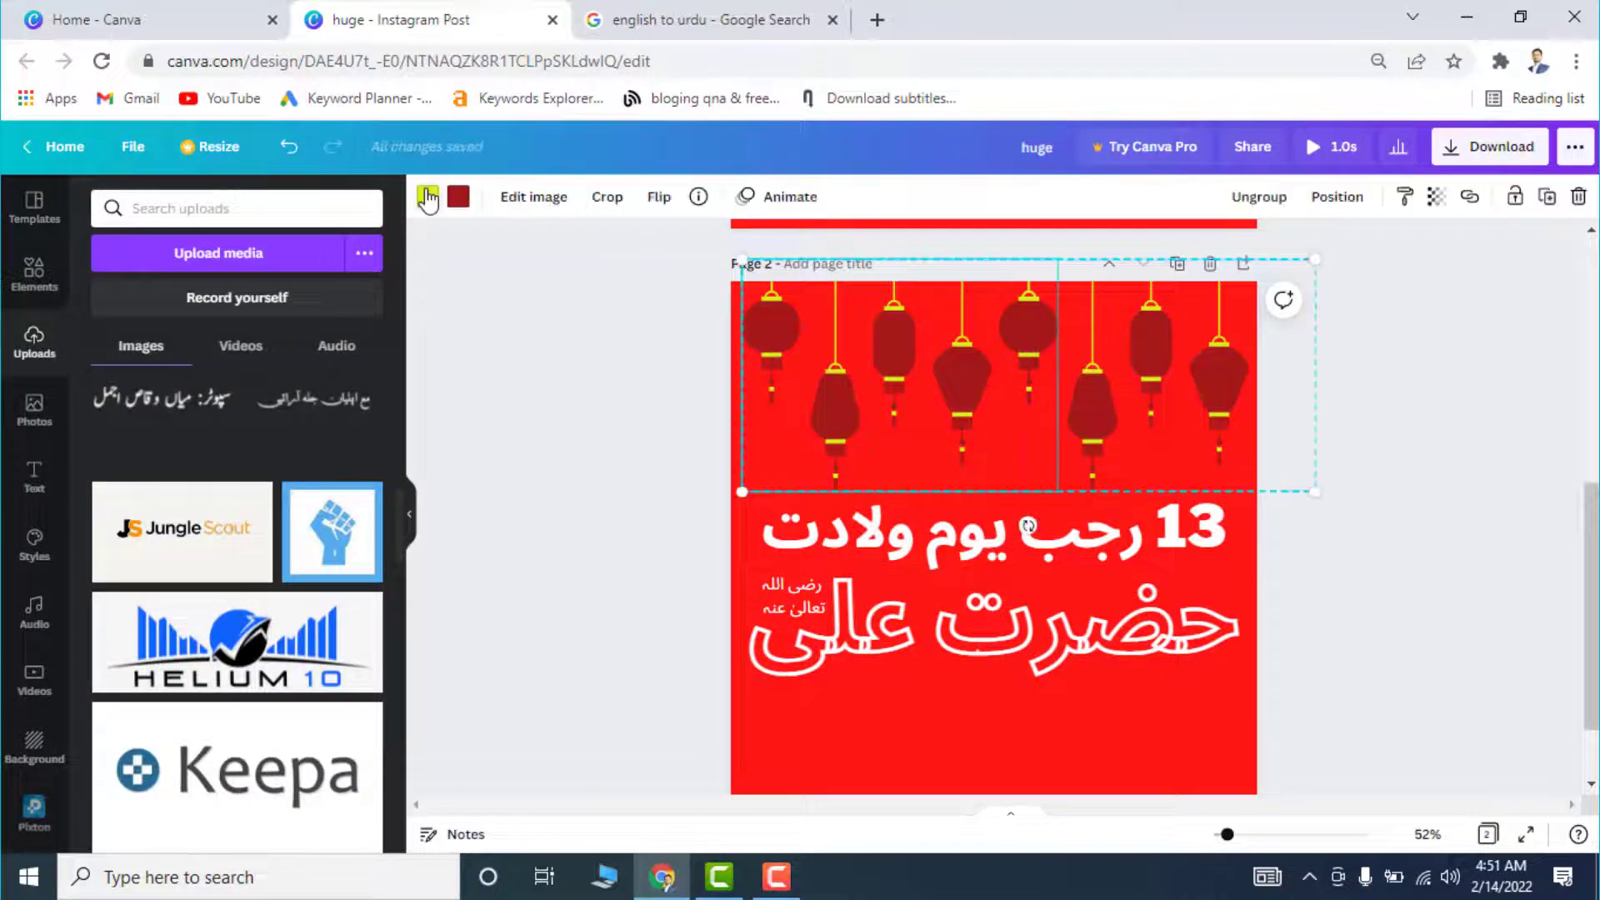
{"action": "left_click", "coordinate": [428, 199]}
{"action": "left_click", "coordinate": [365, 304]}
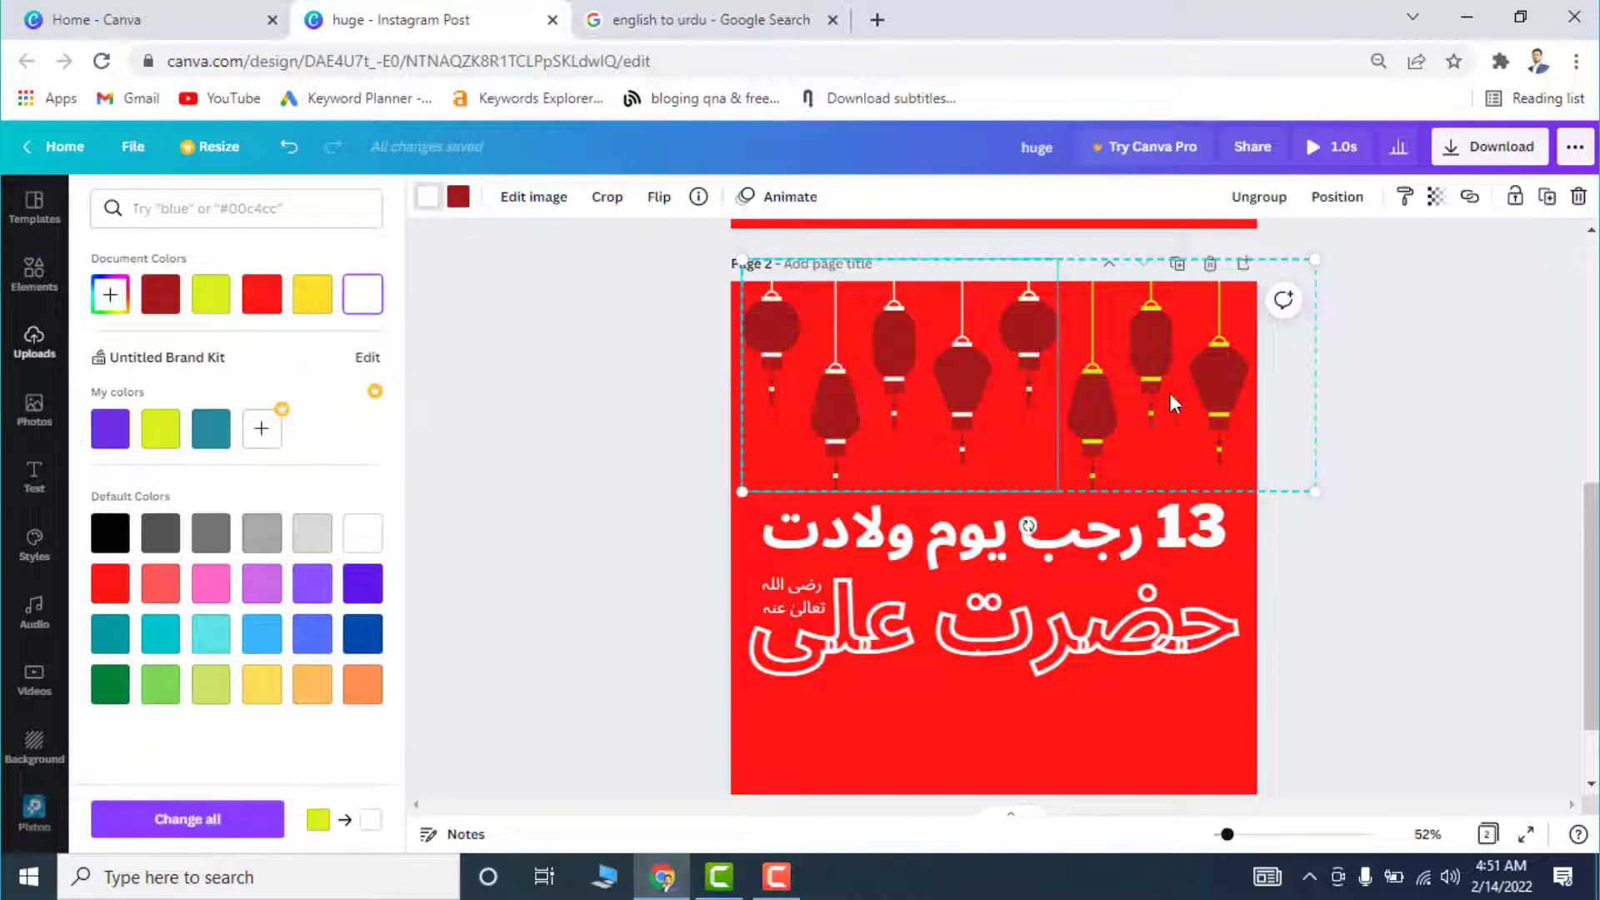
{"action": "left_click", "coordinate": [871, 326]}
{"action": "left_click", "coordinate": [367, 300]}
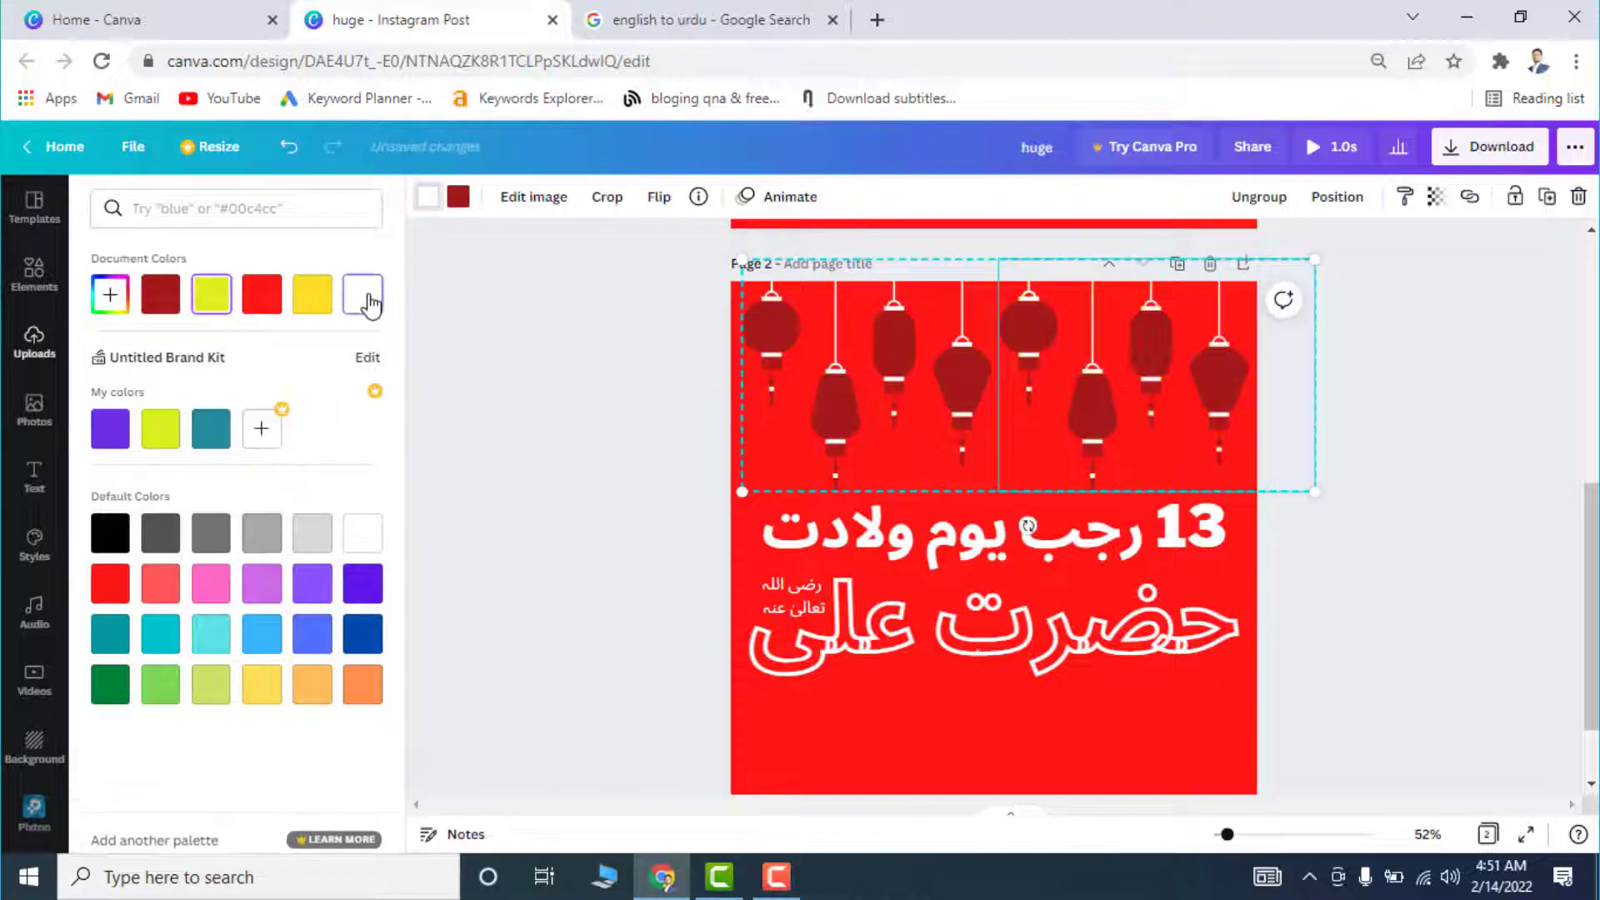
{"action": "left_click", "coordinate": [1422, 456]}
Remove the Fade animation from the text lines on page 2.
{"action": "left_click_drag", "start_coordinate": [1336, 608], "coordinate": [800, 504]}
{"action": "left_click", "coordinate": [1182, 203]}
{"action": "left_click", "coordinate": [233, 825]}
{"action": "left_click", "coordinate": [555, 506]}
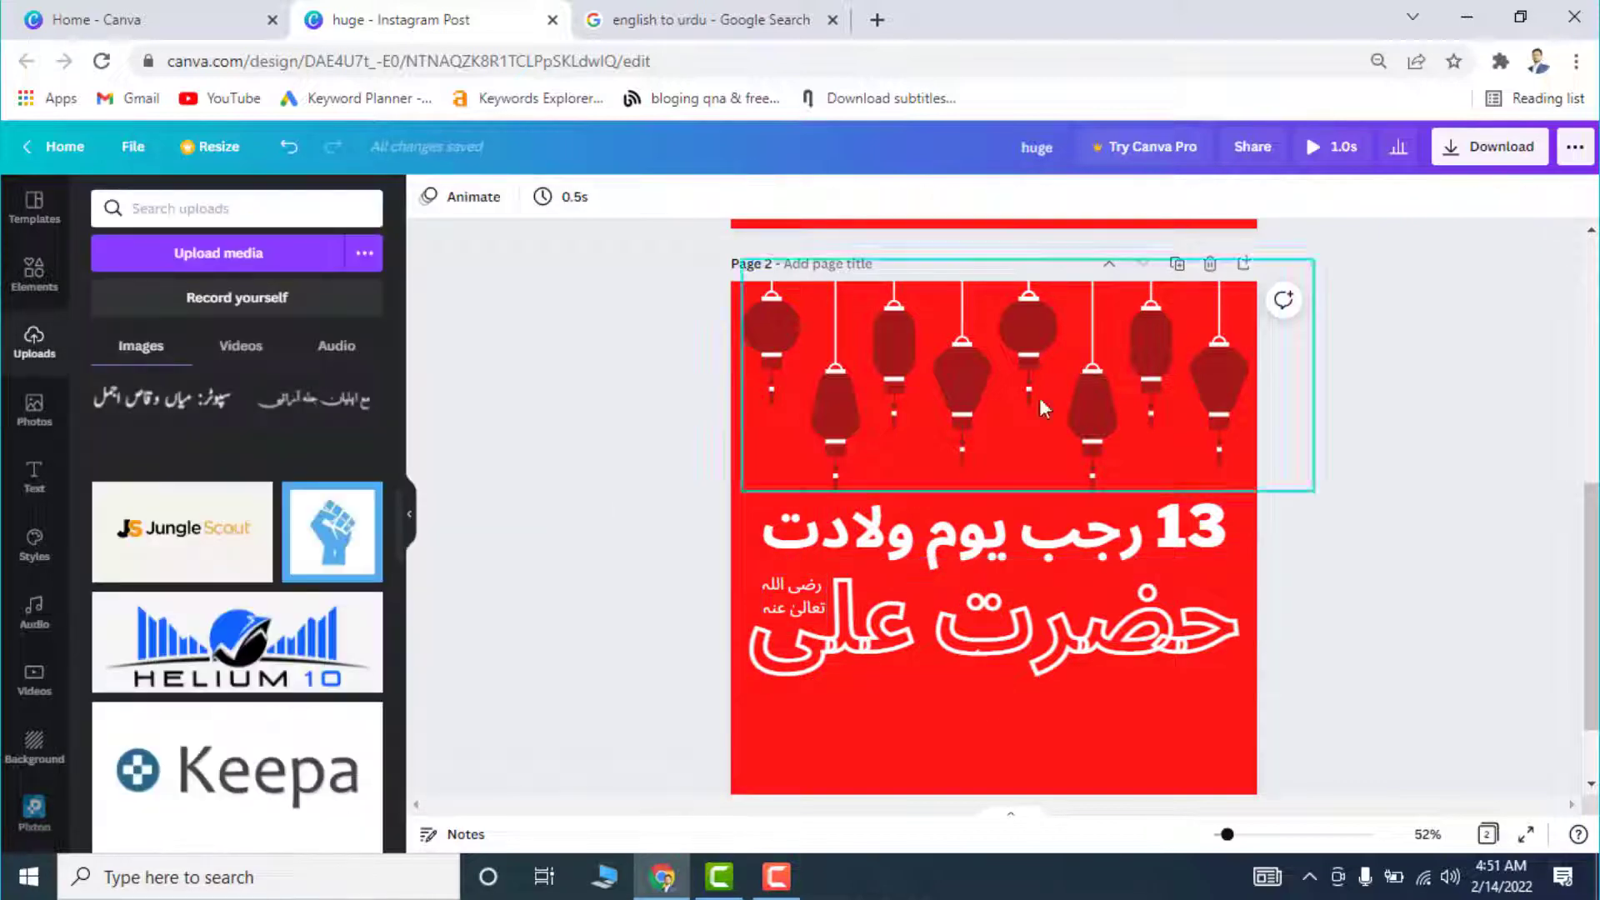
Duplicate page 2 and recolour all three text lines on page 3 light green.
{"action": "left_click", "coordinate": [1176, 263]}
{"action": "left_click_drag", "start_coordinate": [1350, 507], "coordinate": [942, 672]}
{"action": "left_click_drag", "start_coordinate": [1466, 582], "coordinate": [769, 661]}
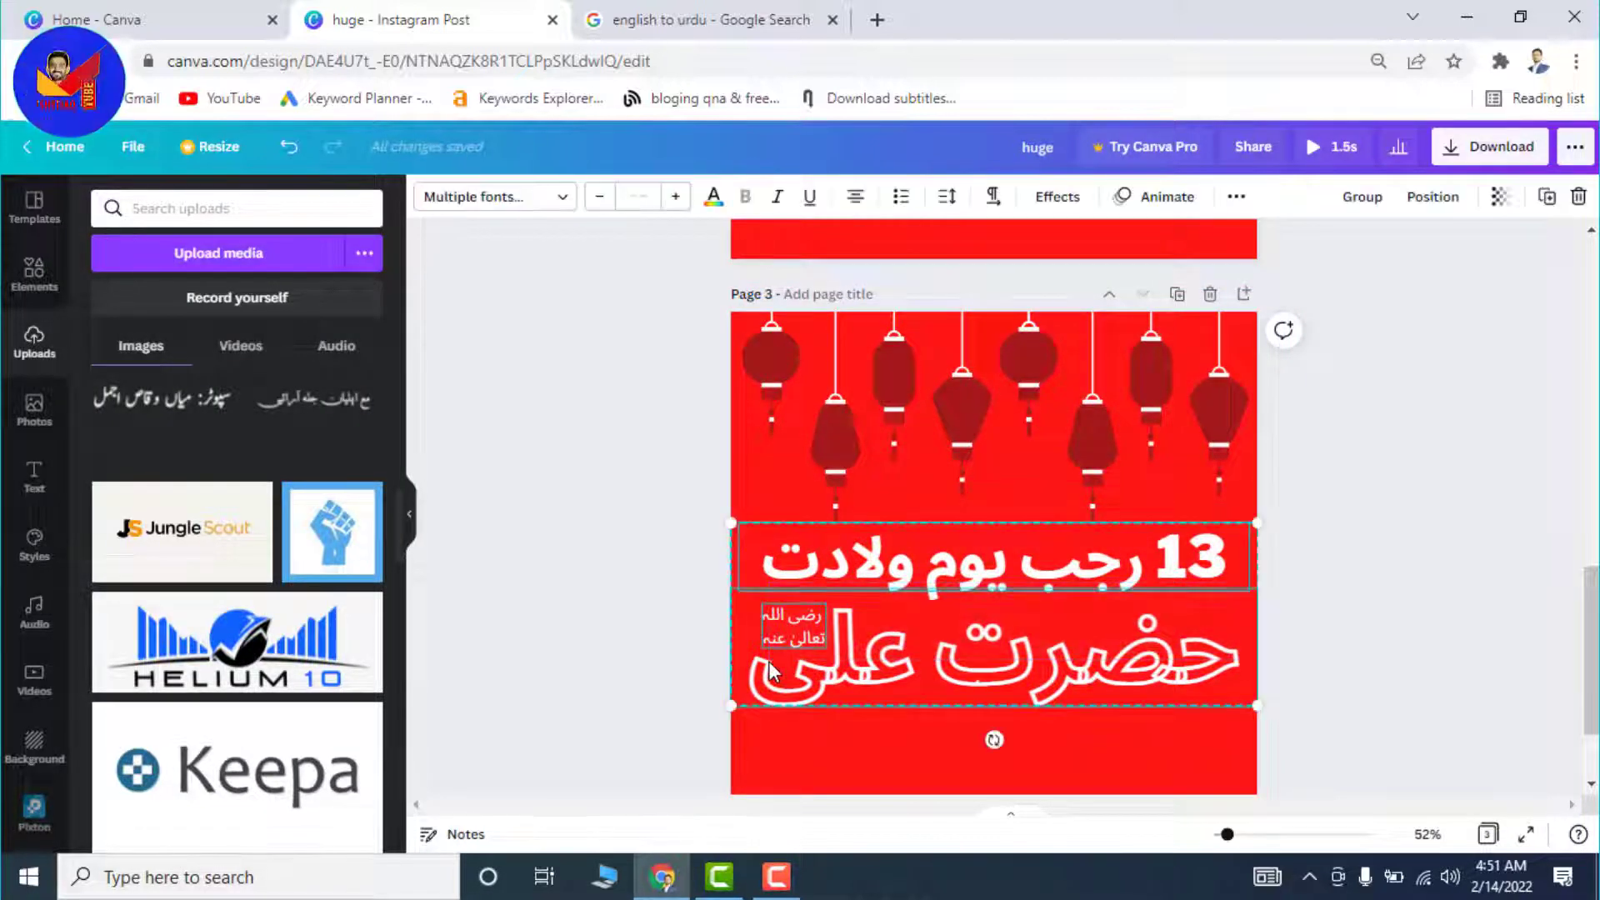
{"action": "left_click", "coordinate": [713, 197]}
{"action": "left_click", "coordinate": [161, 683]}
Change the white trim of the lantern graphics on page 3 to the same light green.
{"action": "left_click", "coordinate": [821, 429]}
{"action": "left_click", "coordinate": [427, 196]}
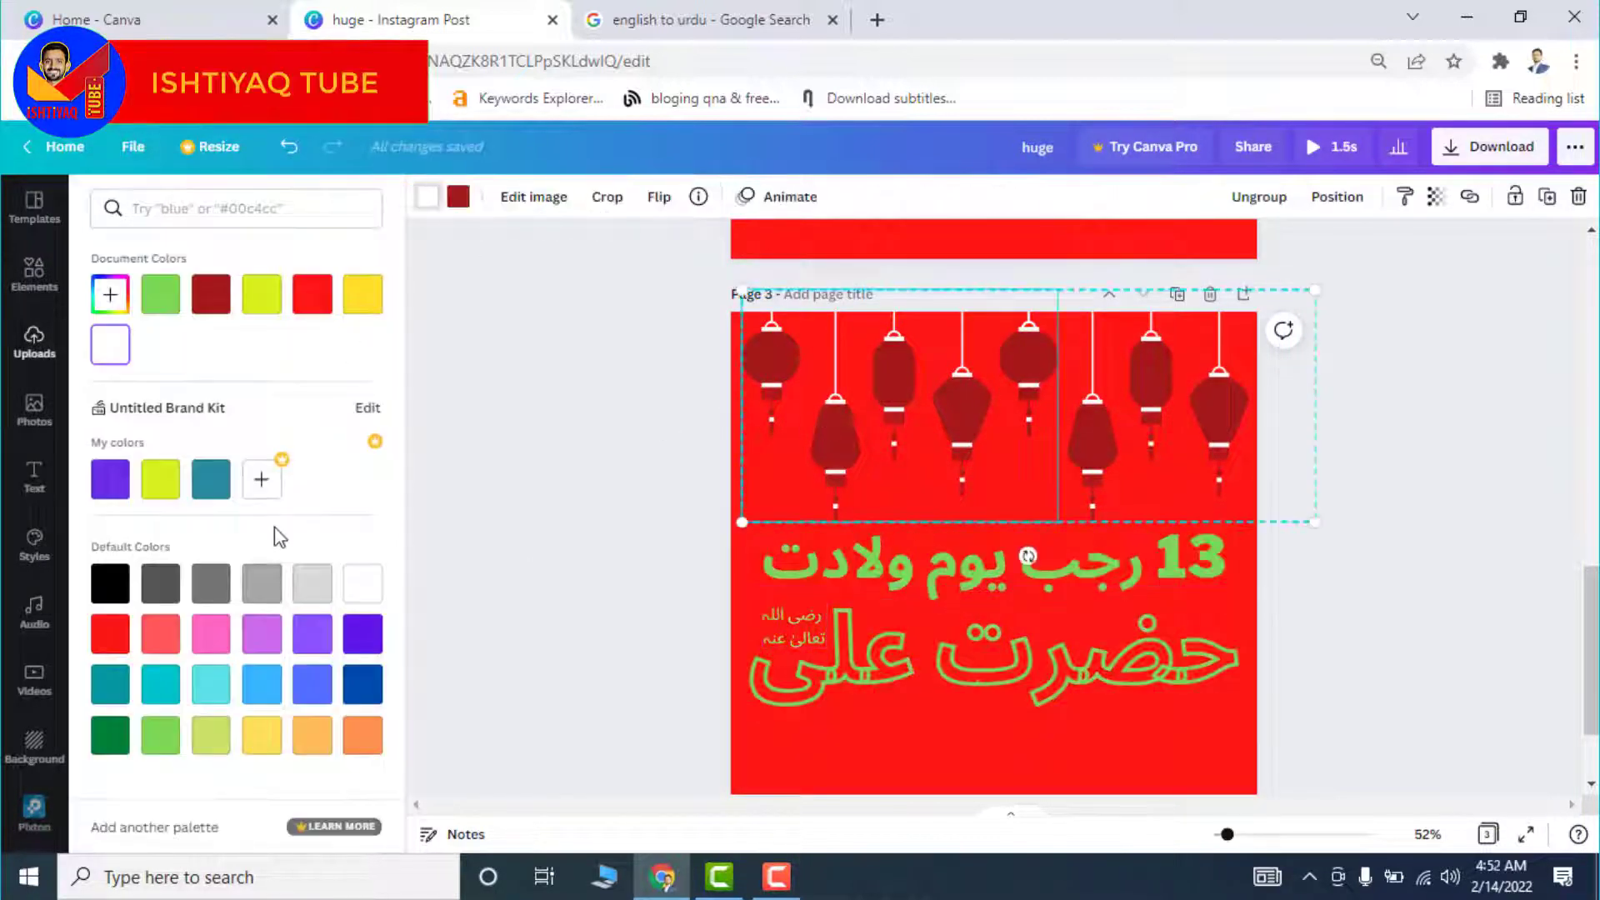
{"action": "left_click", "coordinate": [161, 736]}
Duplicate page 3 and recolour all three text lines on page 4 turquoise.
{"action": "left_click", "coordinate": [1176, 294]}
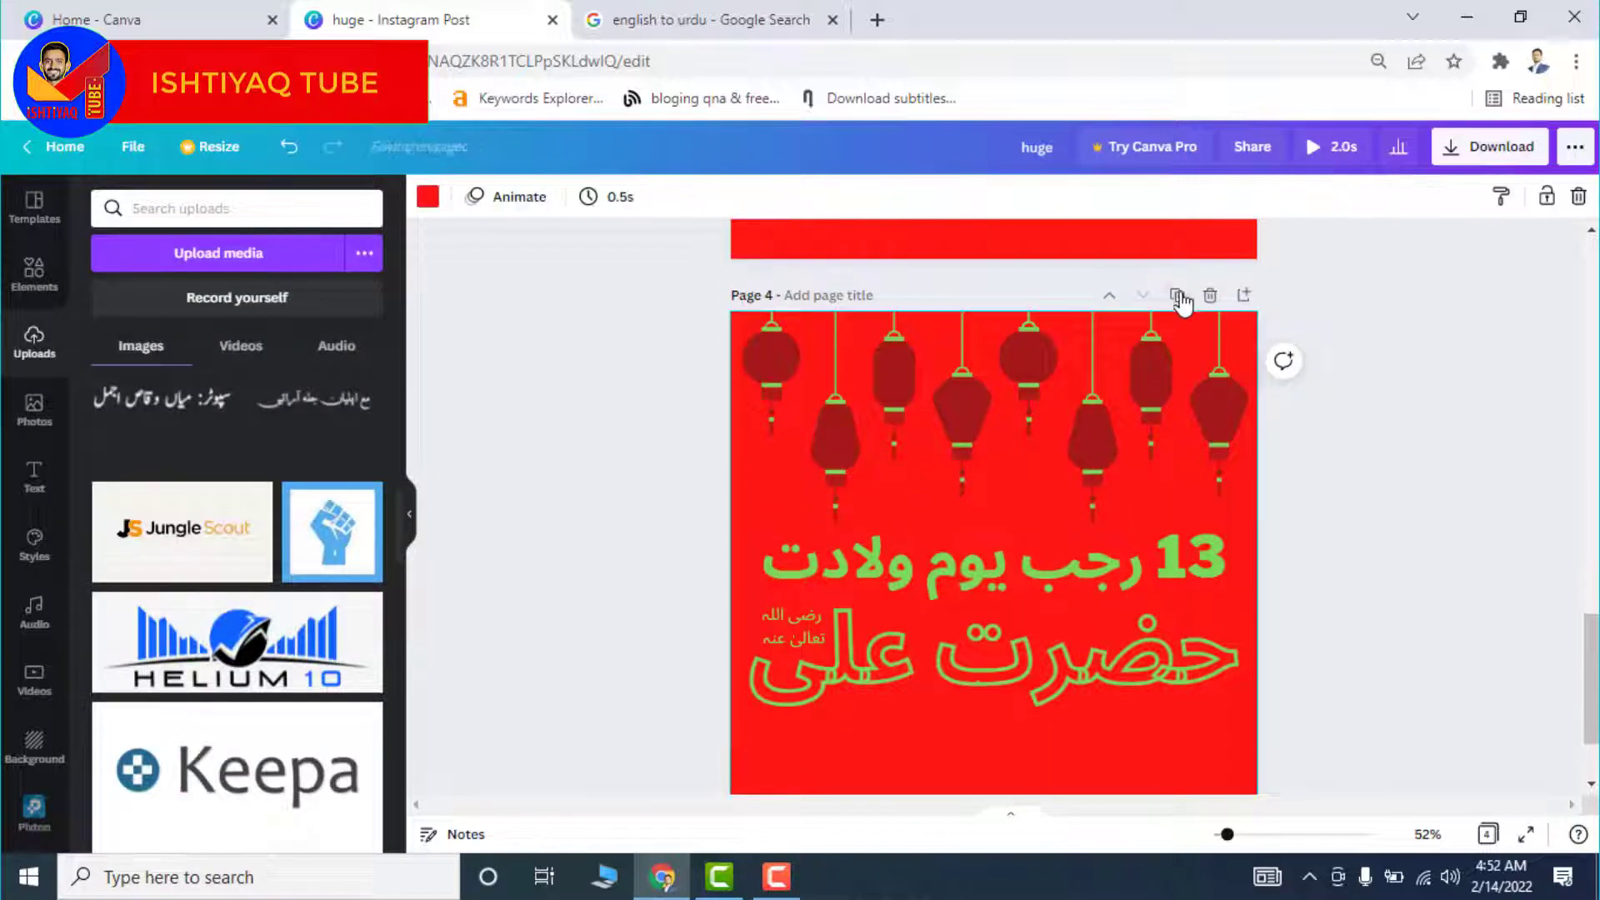
{"action": "left_click_drag", "start_coordinate": [1379, 533], "coordinate": [754, 658]}
{"action": "left_click", "coordinate": [713, 196]}
{"action": "left_click", "coordinate": [167, 690]}
Change the green trim of both lantern graphics on page 4 to turquoise.
{"action": "left_click", "coordinate": [806, 410]}
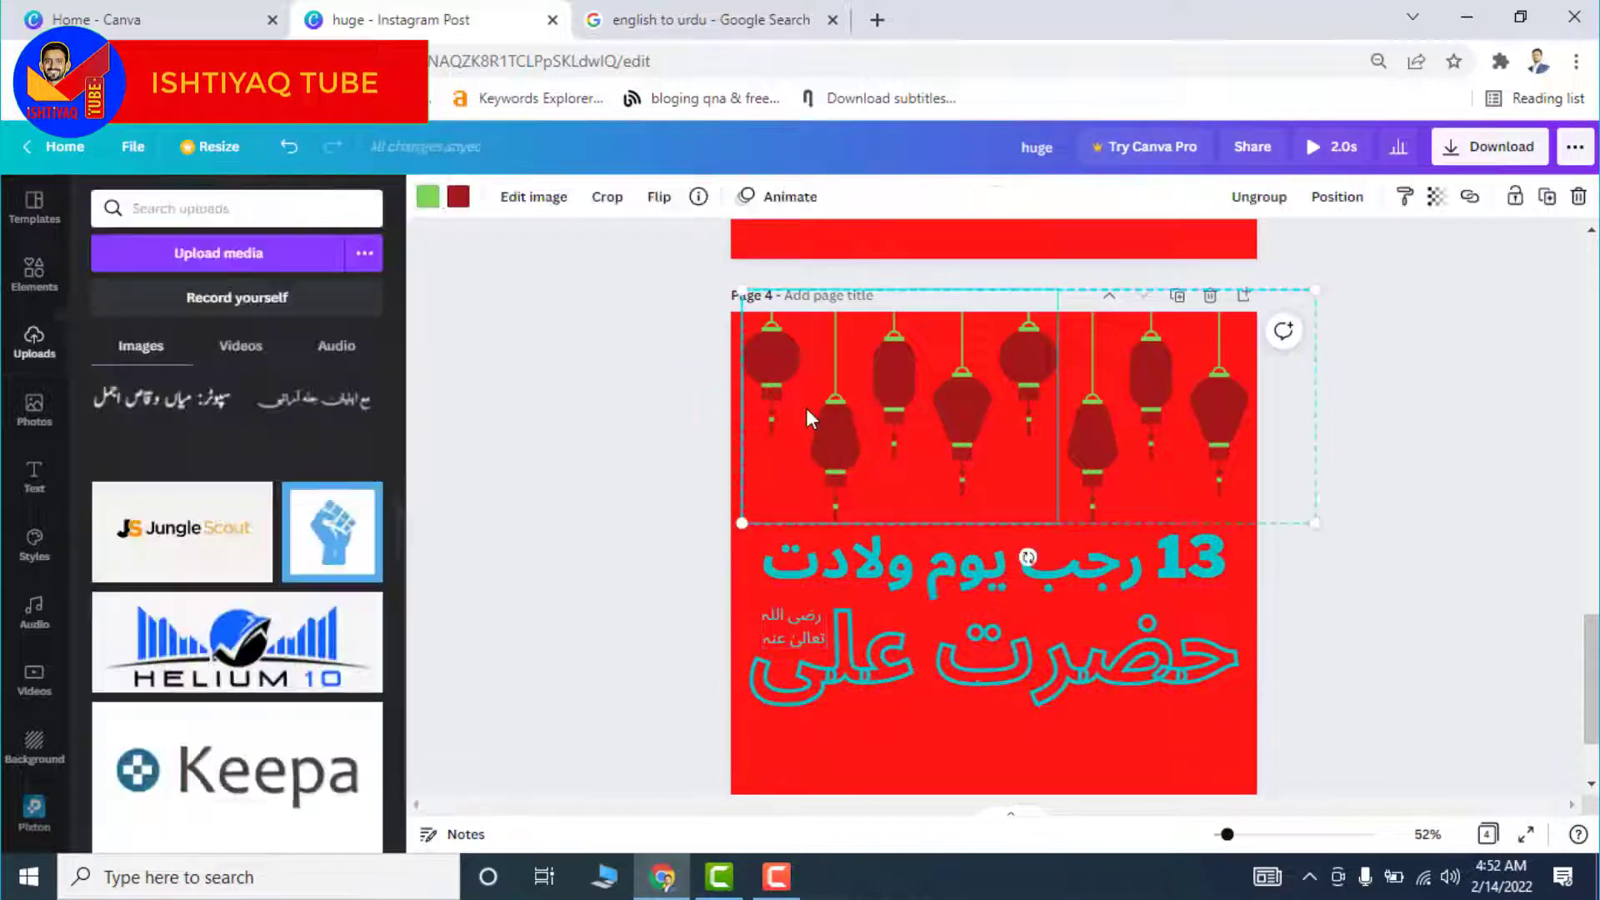
{"action": "left_click", "coordinate": [427, 196]}
{"action": "left_click", "coordinate": [165, 688]}
{"action": "left_click", "coordinate": [1149, 439]}
{"action": "left_click", "coordinate": [214, 690]}
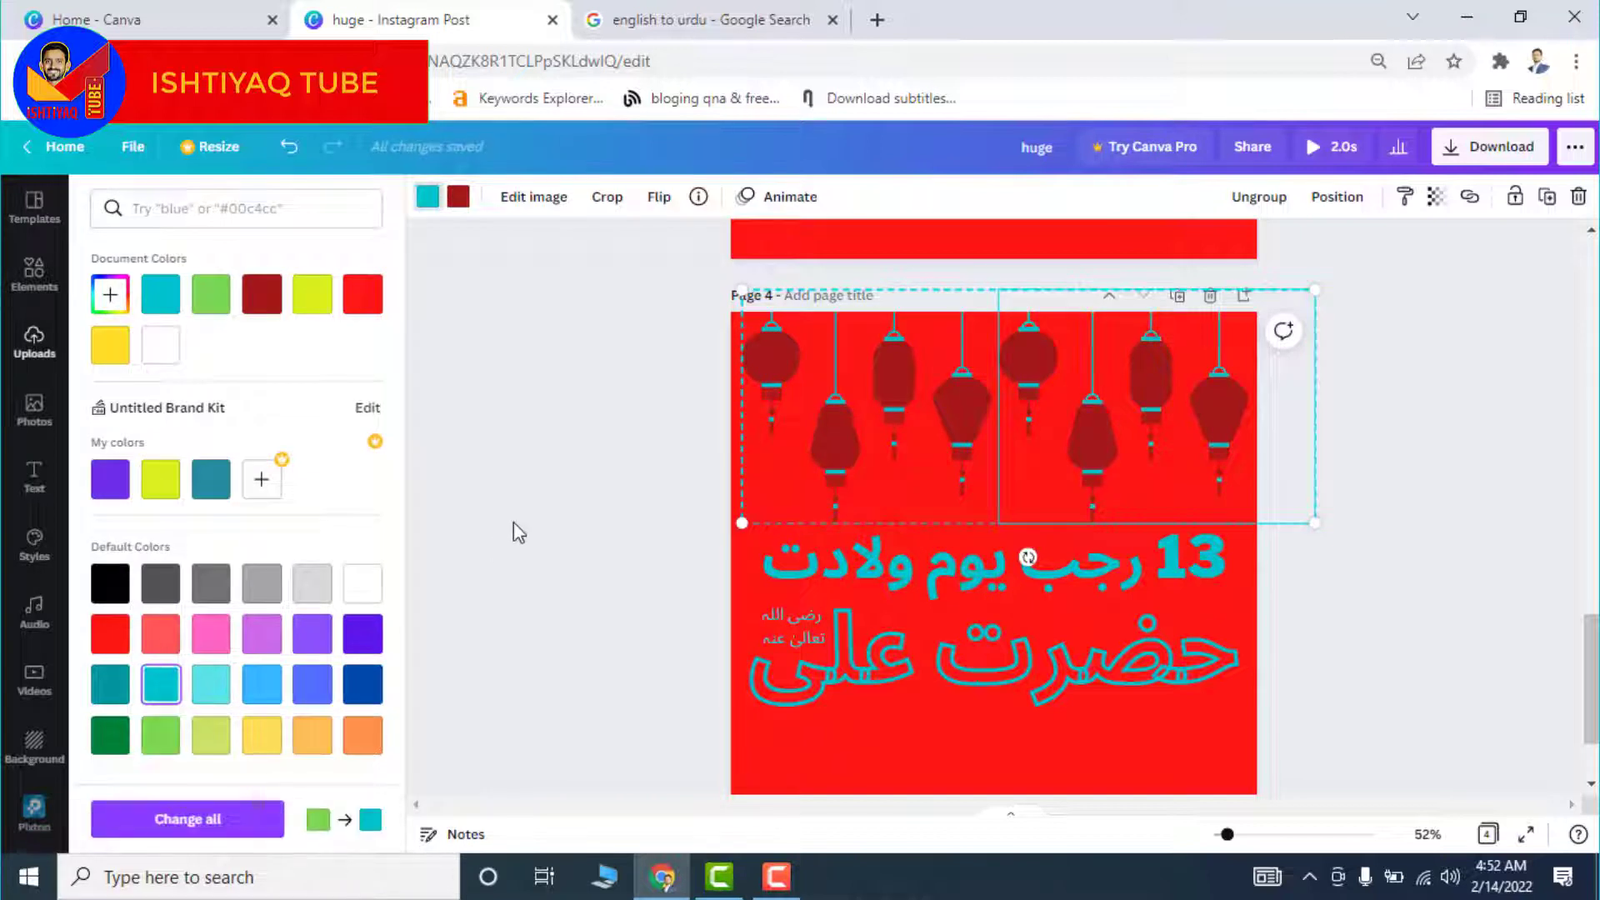
{"action": "left_click", "coordinate": [518, 528]}
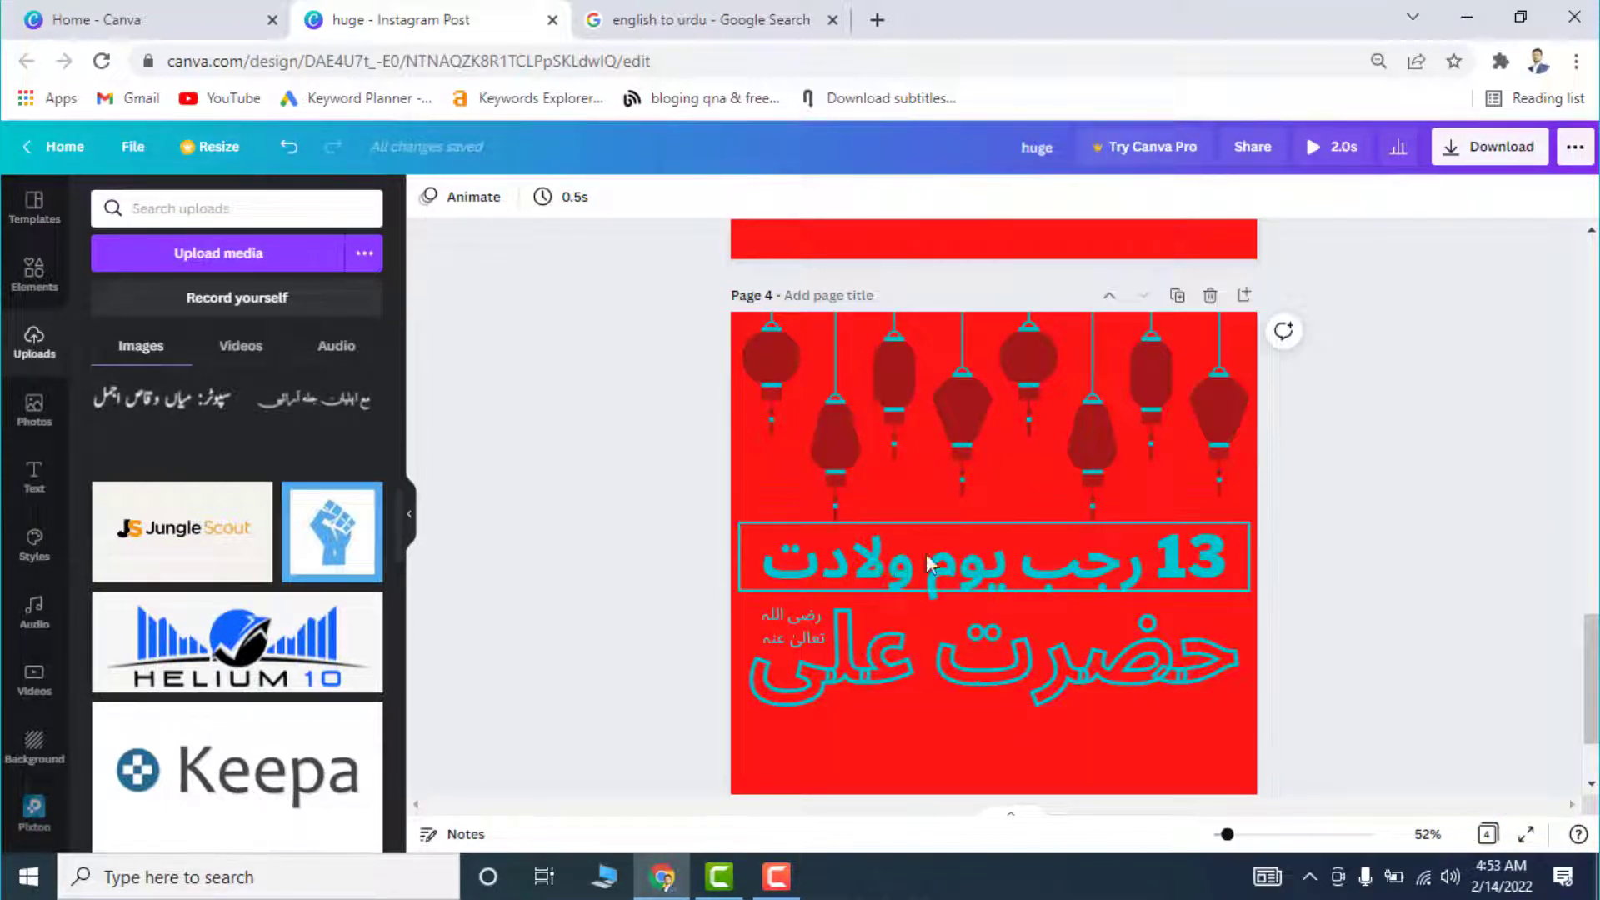
Shift the lanterns and all text lines on page 2 slightly down together.
{"action": "left_click_drag", "start_coordinate": [1593, 666], "coordinate": [1573, 427]}
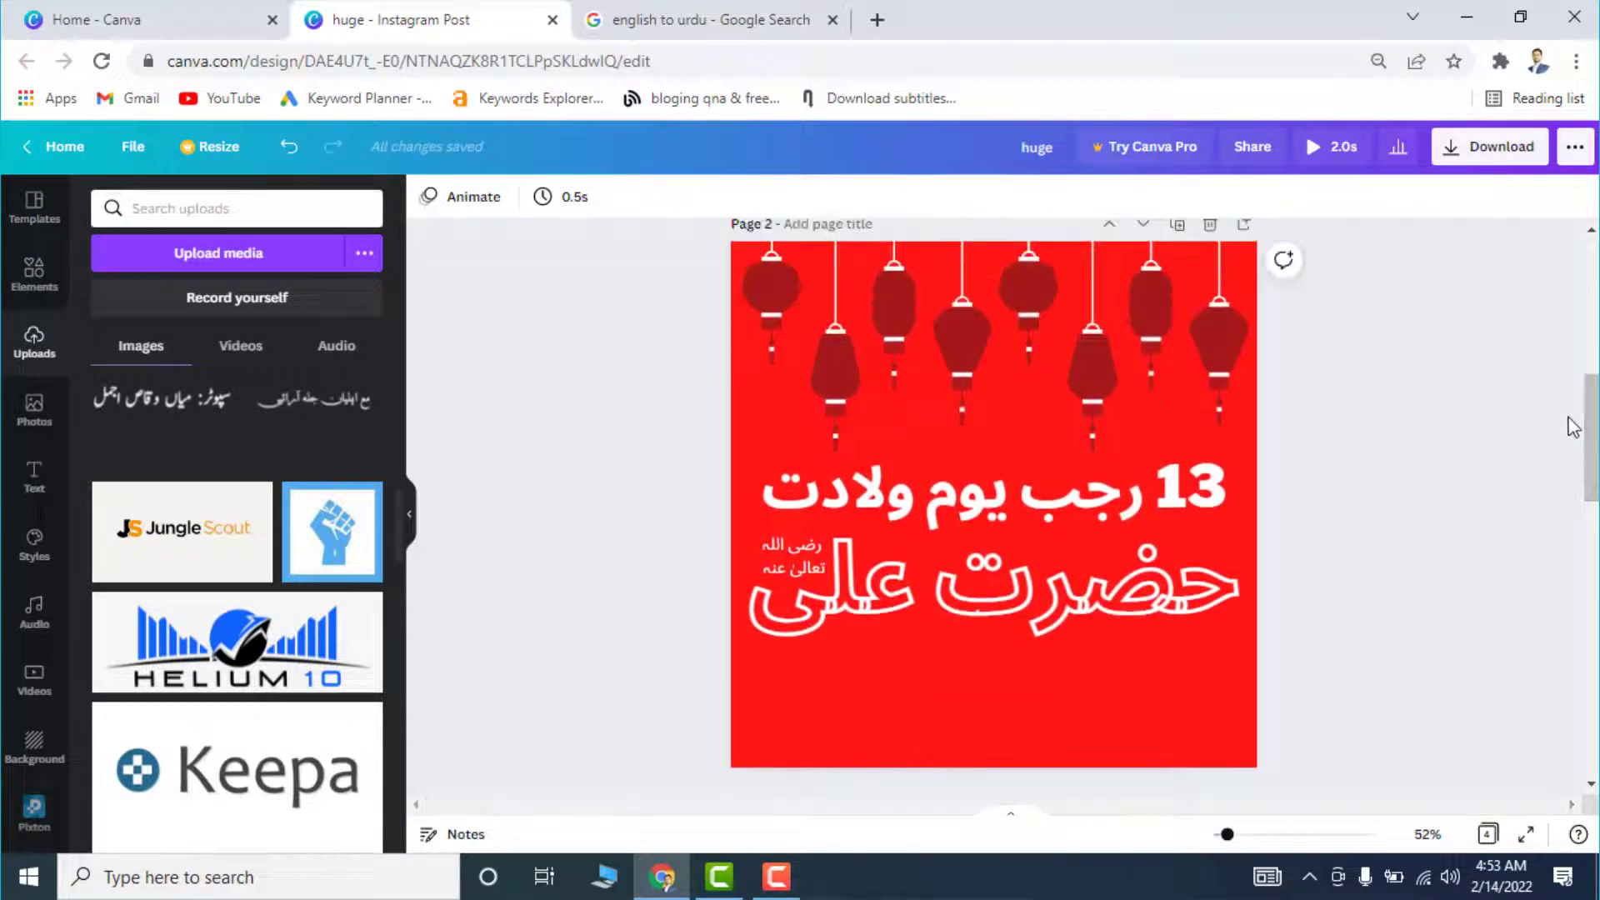
{"action": "left_click_drag", "start_coordinate": [1433, 276], "coordinate": [710, 699]}
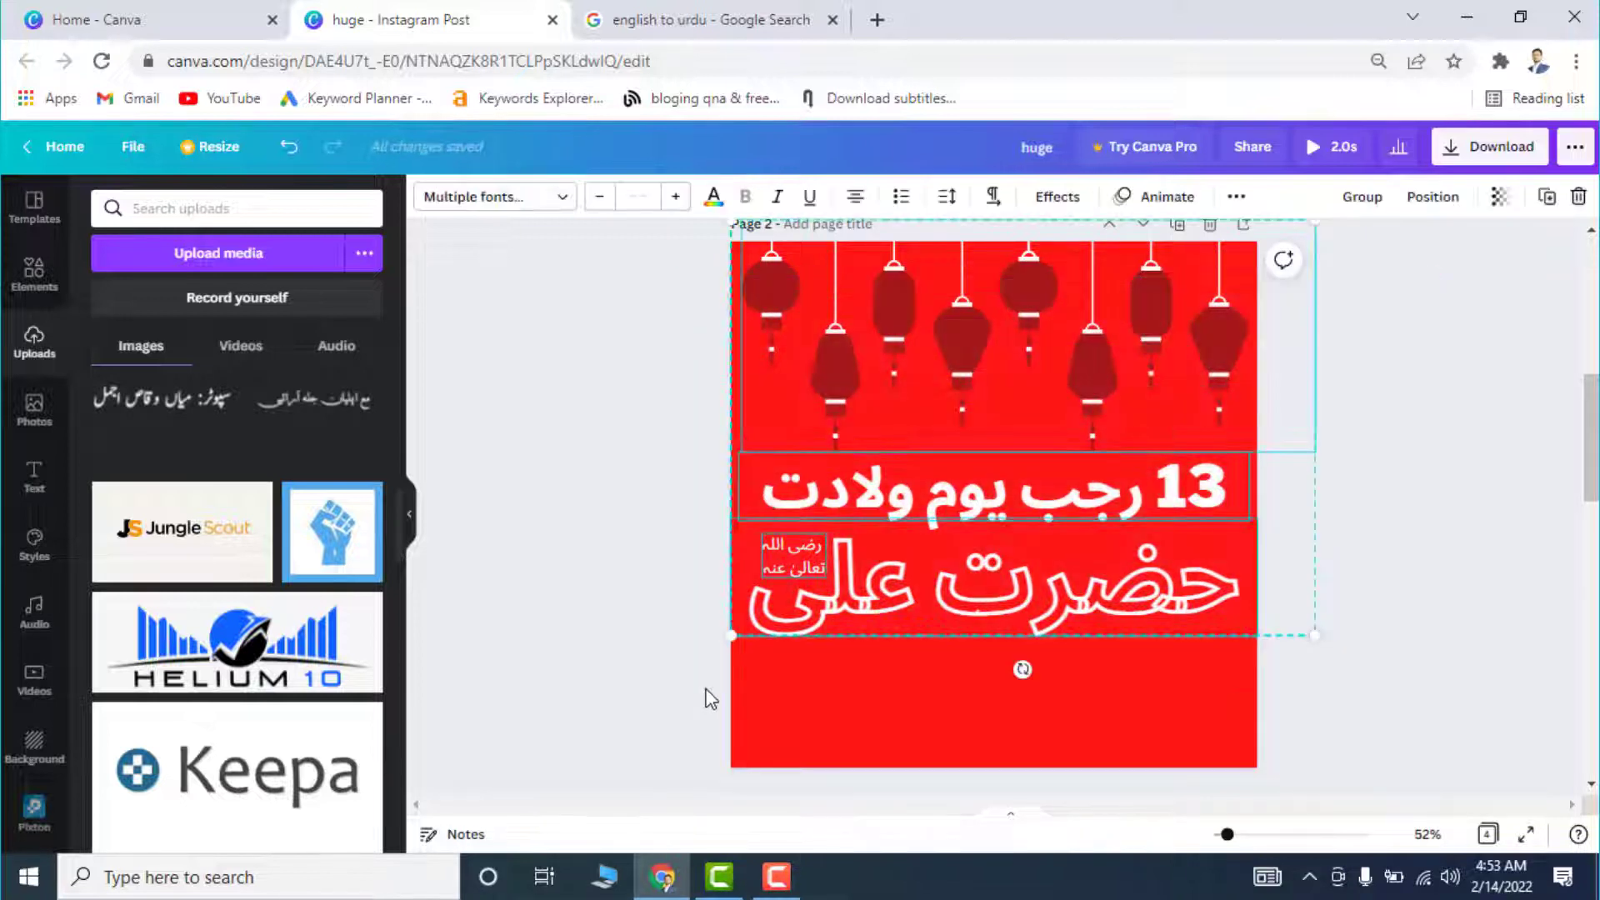
{"action": "key", "text": "shift+Down"}
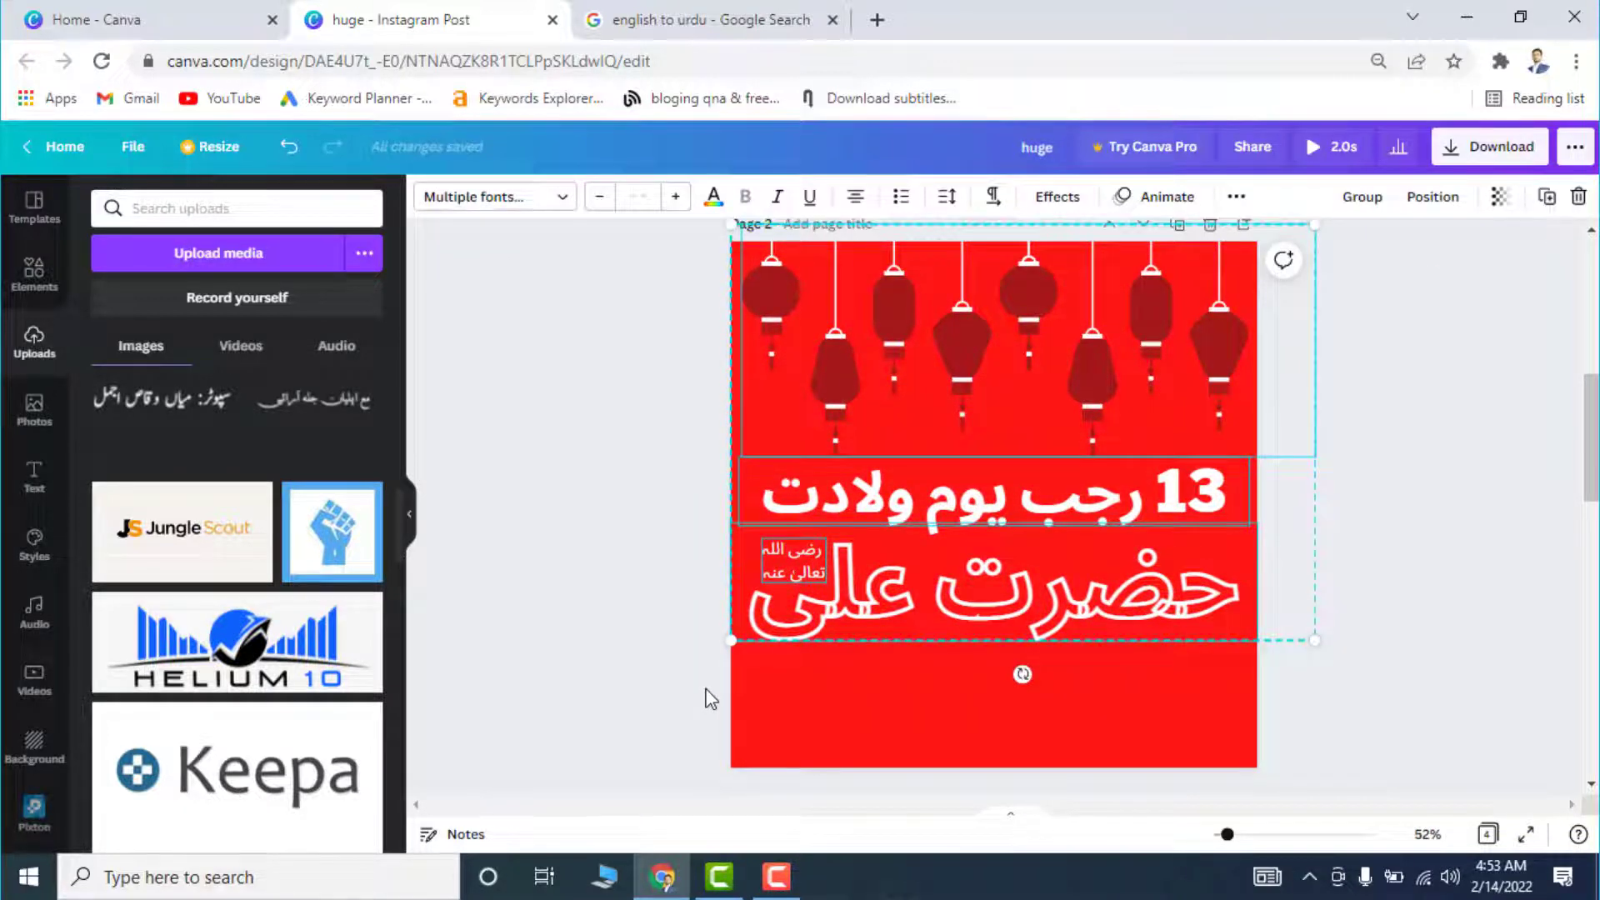
{"action": "left_click", "coordinate": [1373, 598]}
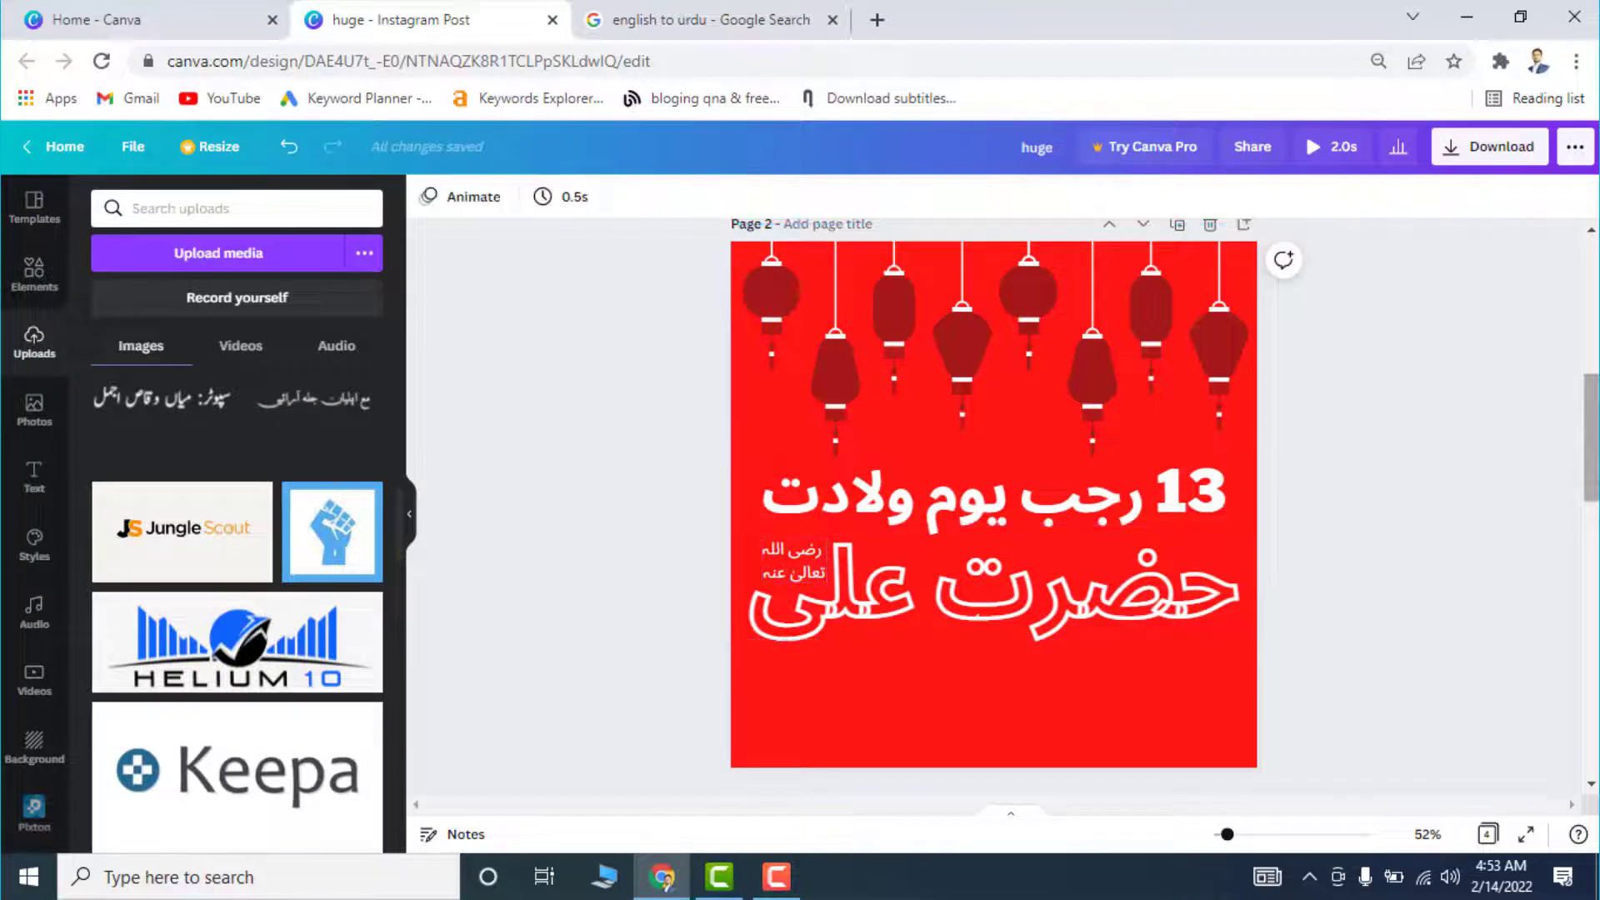
{"action": "scroll", "coordinate": [993, 508], "scroll_direction": "down", "scroll_amount": 15}
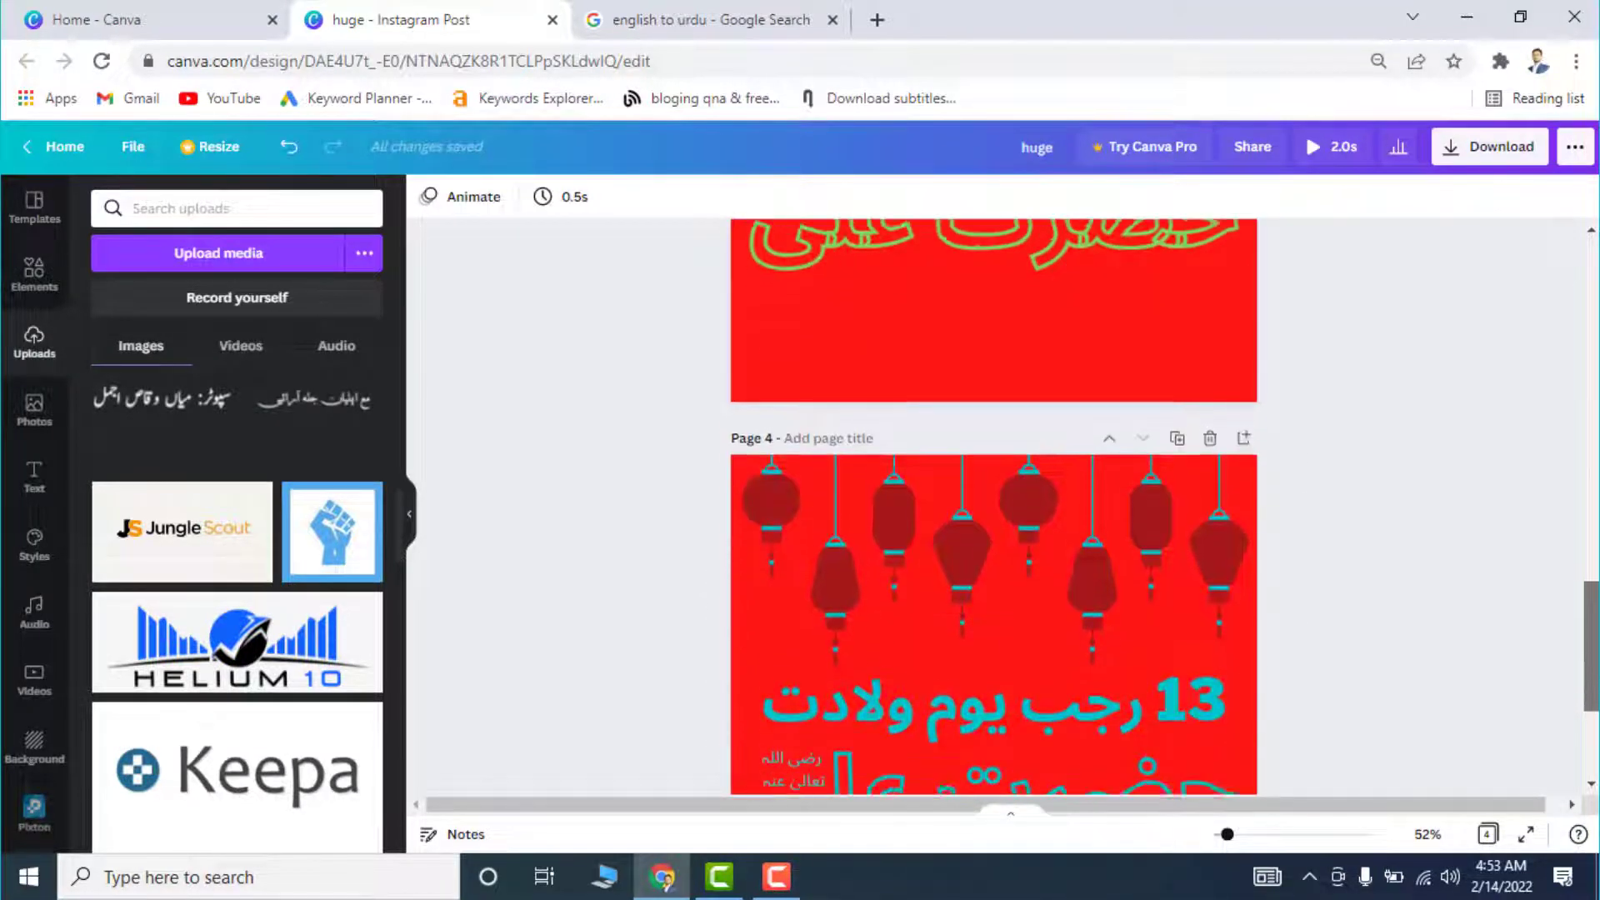
Shift the lanterns and all text lines on page 4 slightly down together.
{"action": "left_click_drag", "start_coordinate": [1431, 426], "coordinate": [763, 743]}
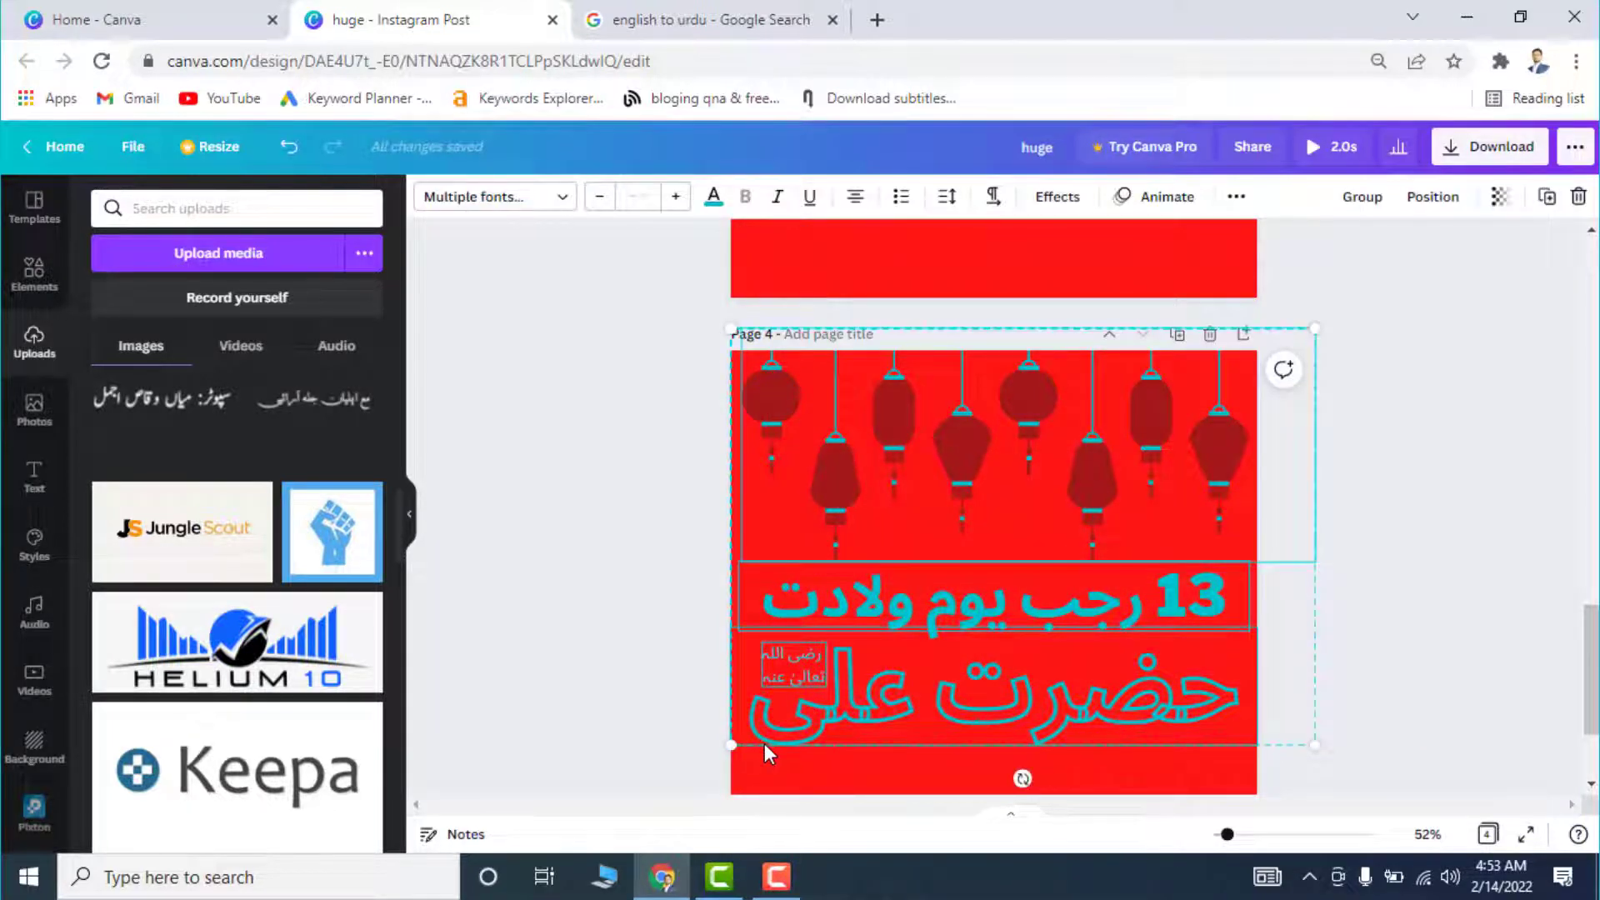
{"action": "key", "text": "shift+Down"}
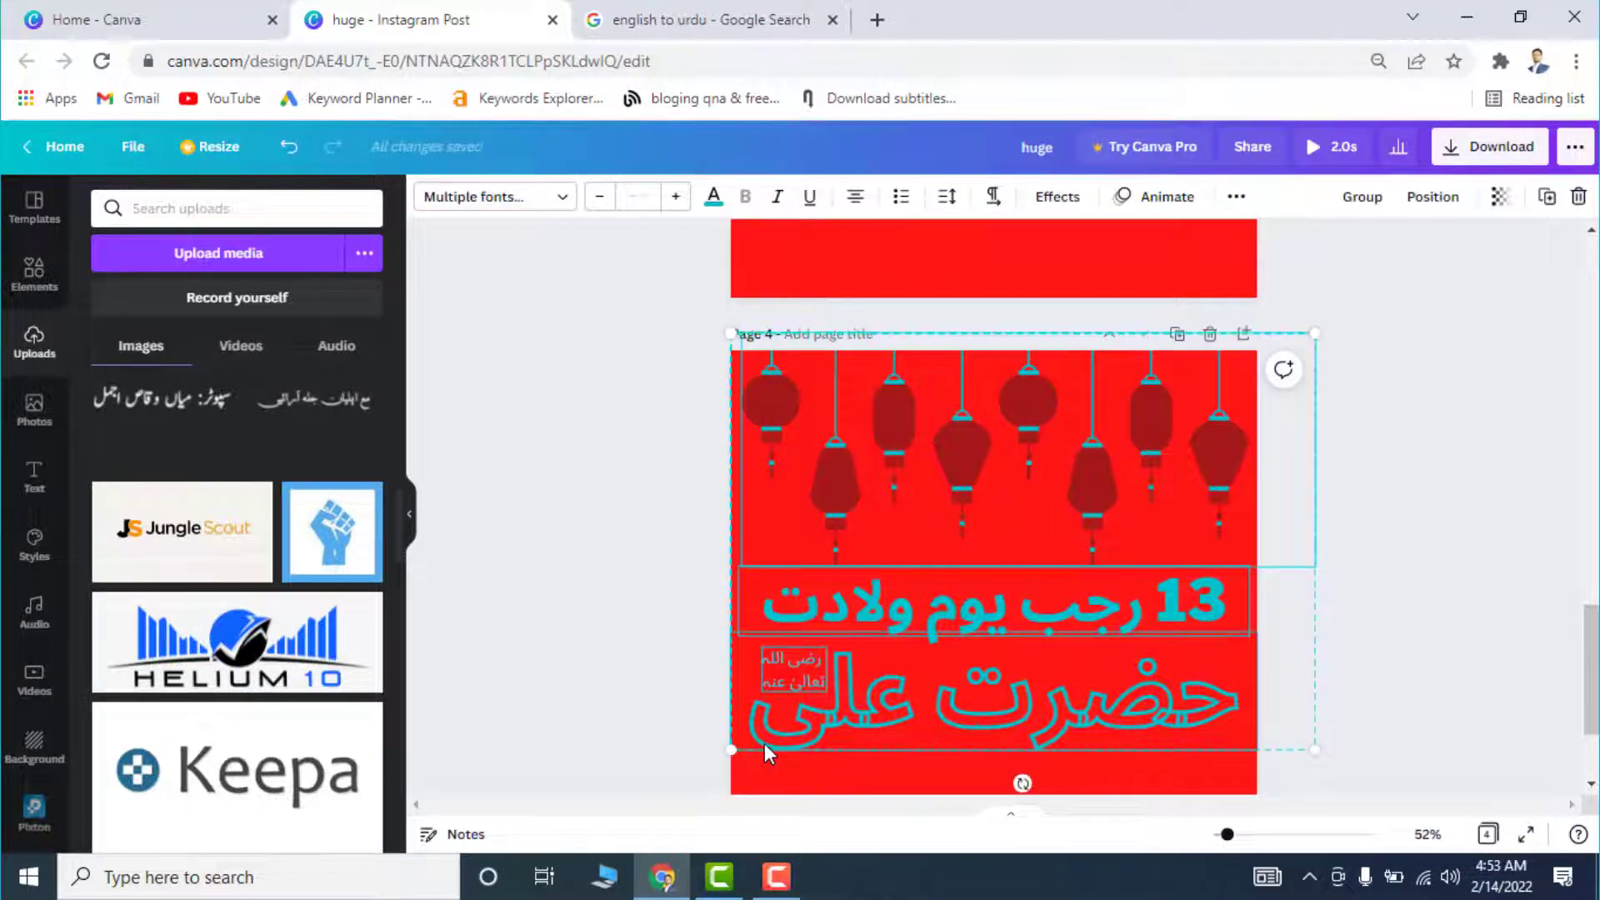
{"action": "left_click", "coordinate": [1403, 561]}
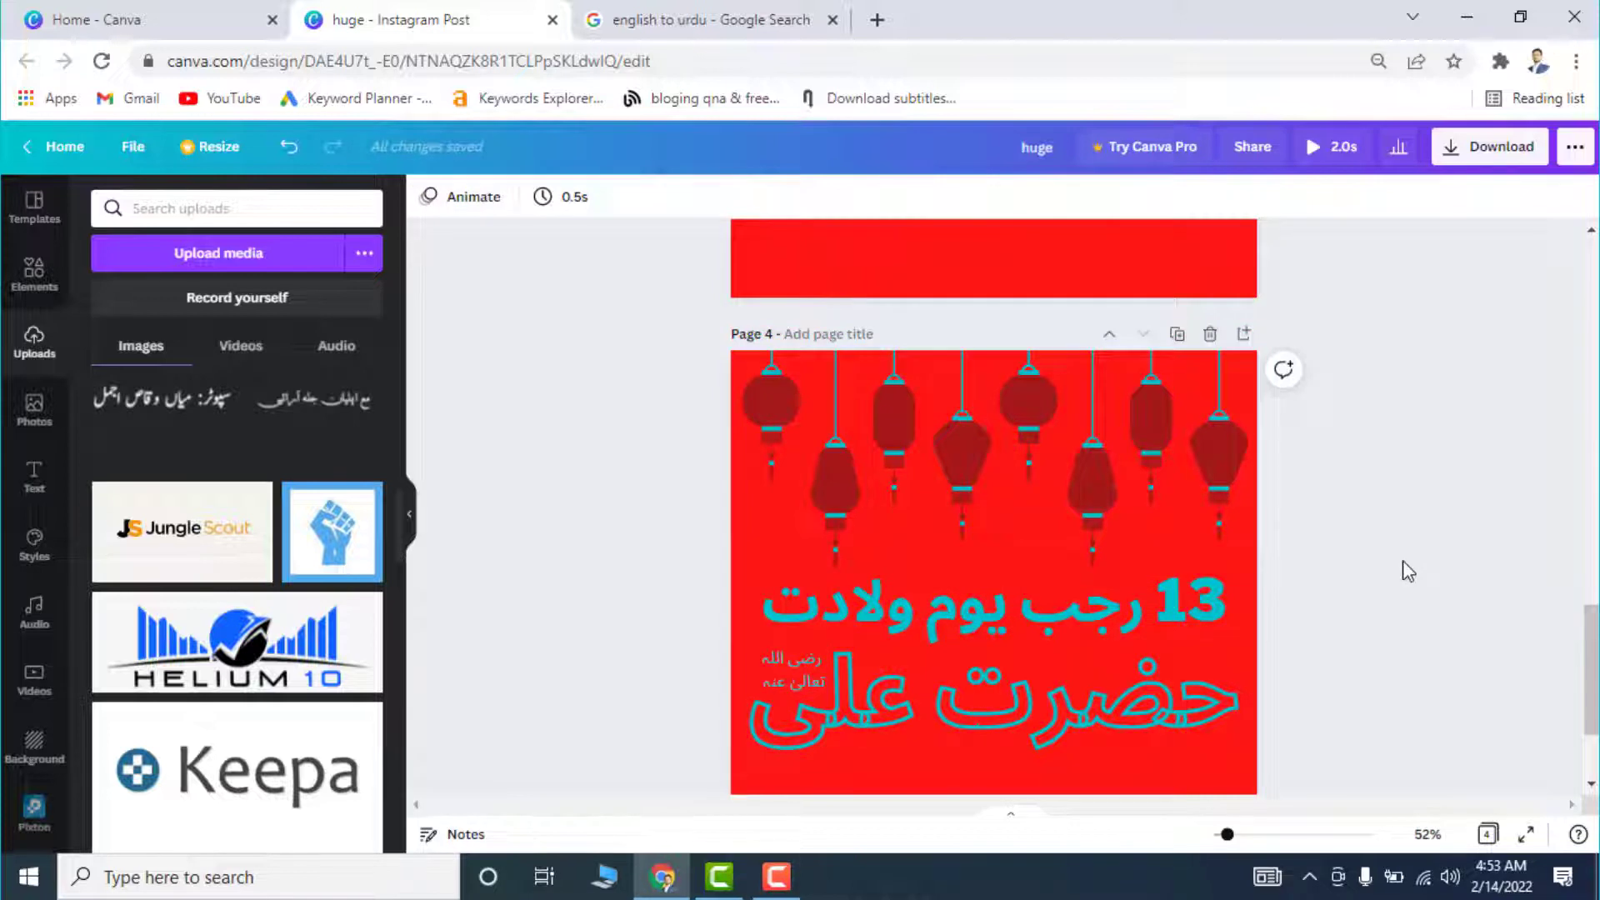
Duplicate the set of four pages twice so the colour sequence repeats across 12 pages.
{"action": "left_click", "coordinate": [1487, 834]}
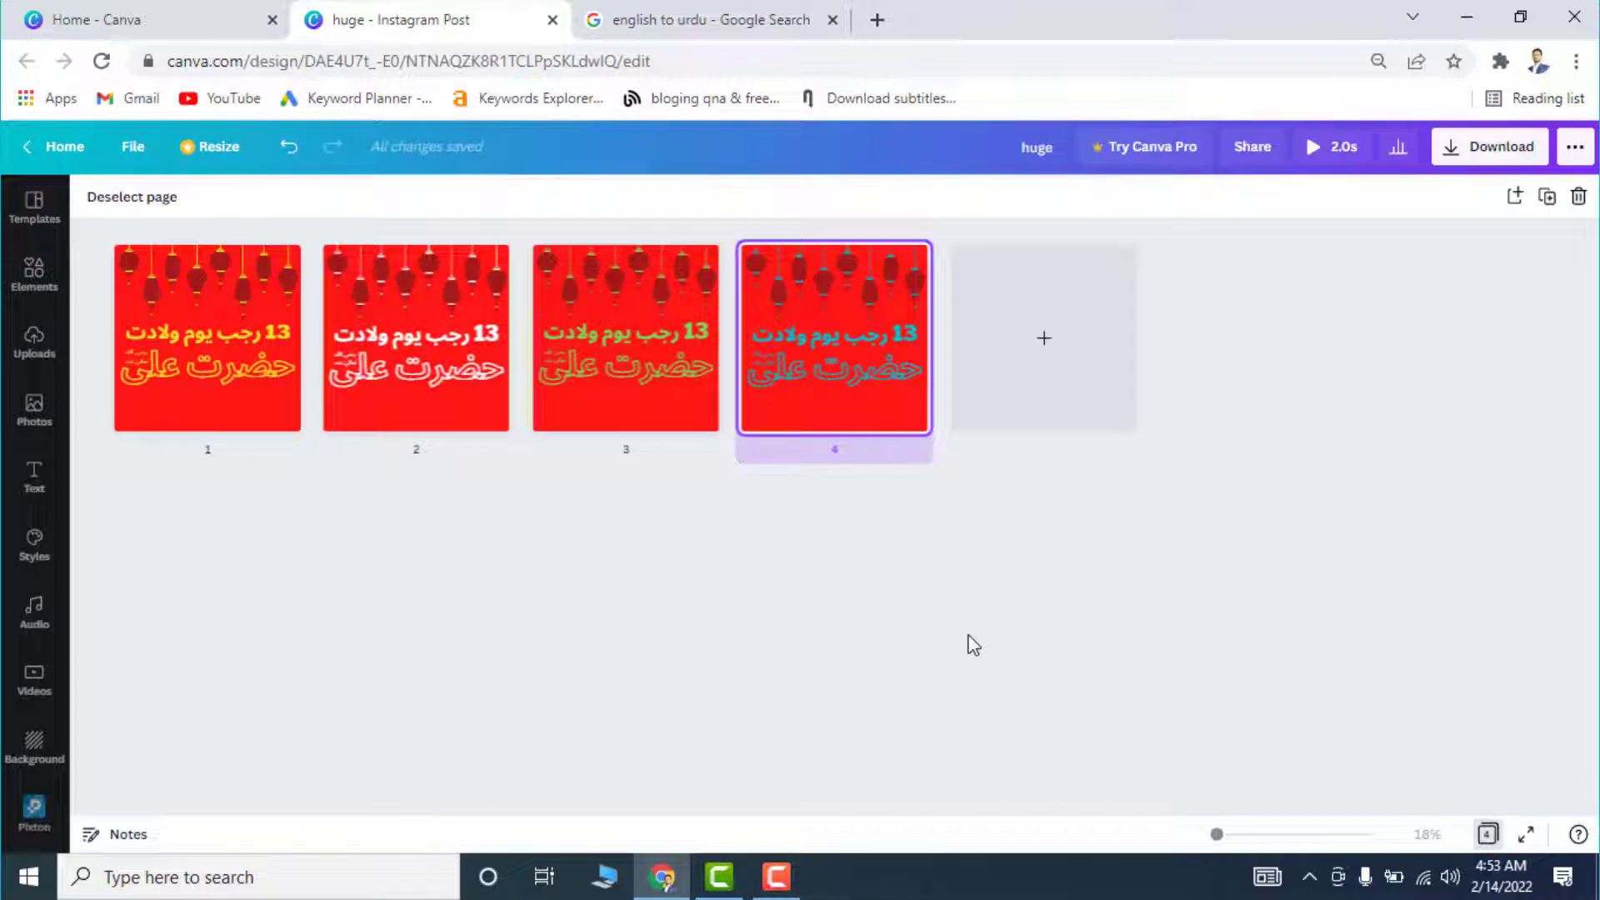
{"action": "left_click_drag", "start_coordinate": [965, 631], "coordinate": [280, 360]}
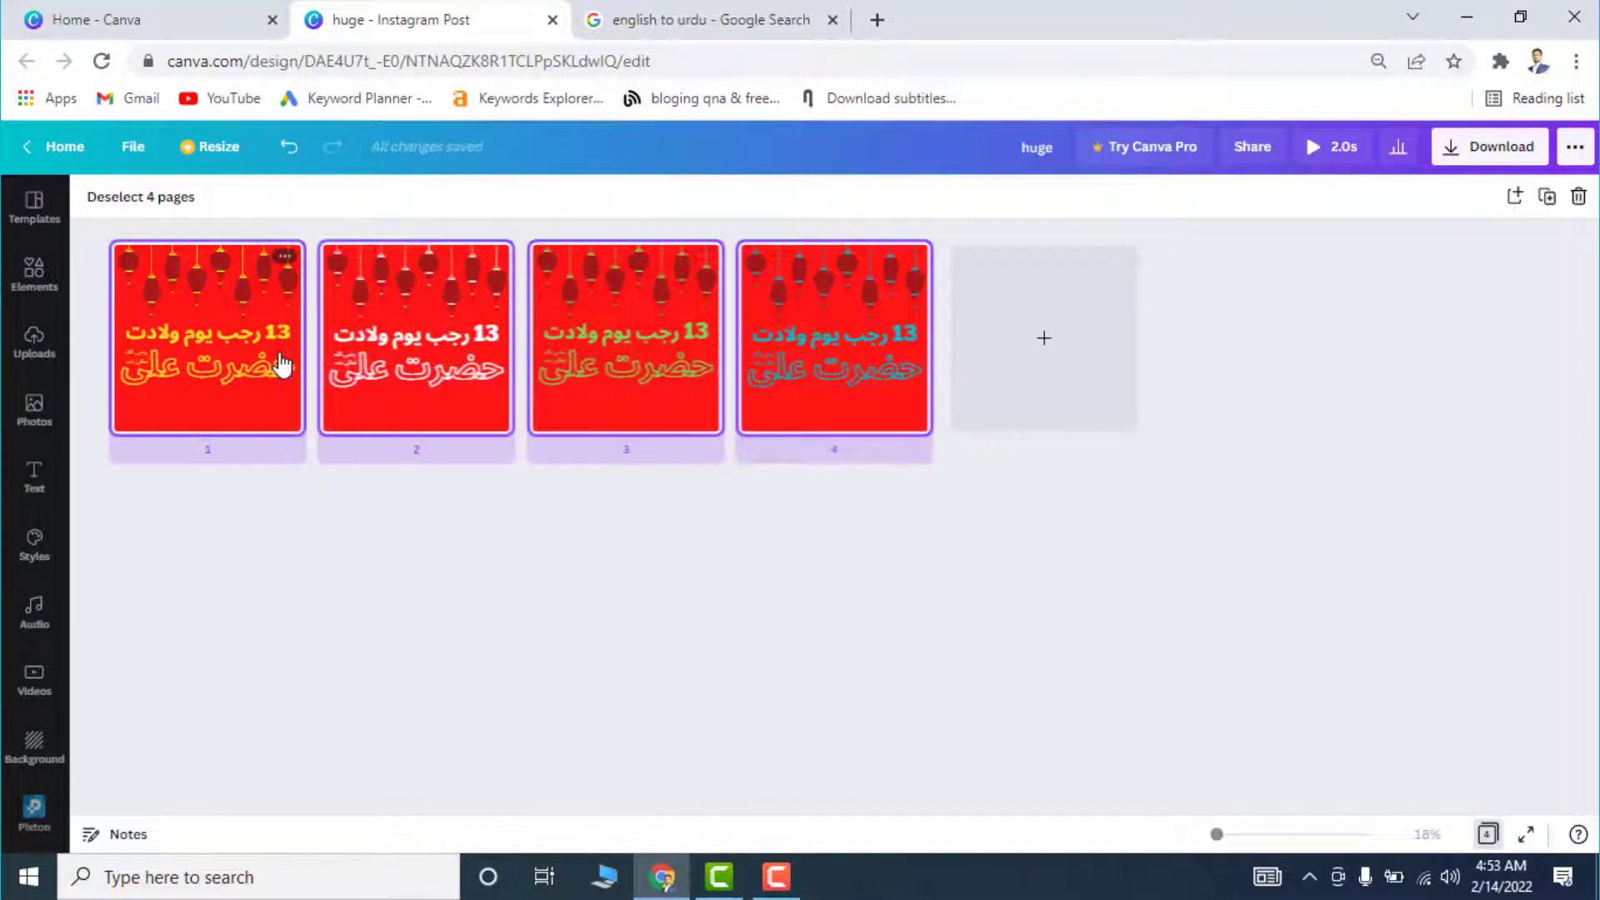
{"action": "left_click", "coordinate": [284, 257]}
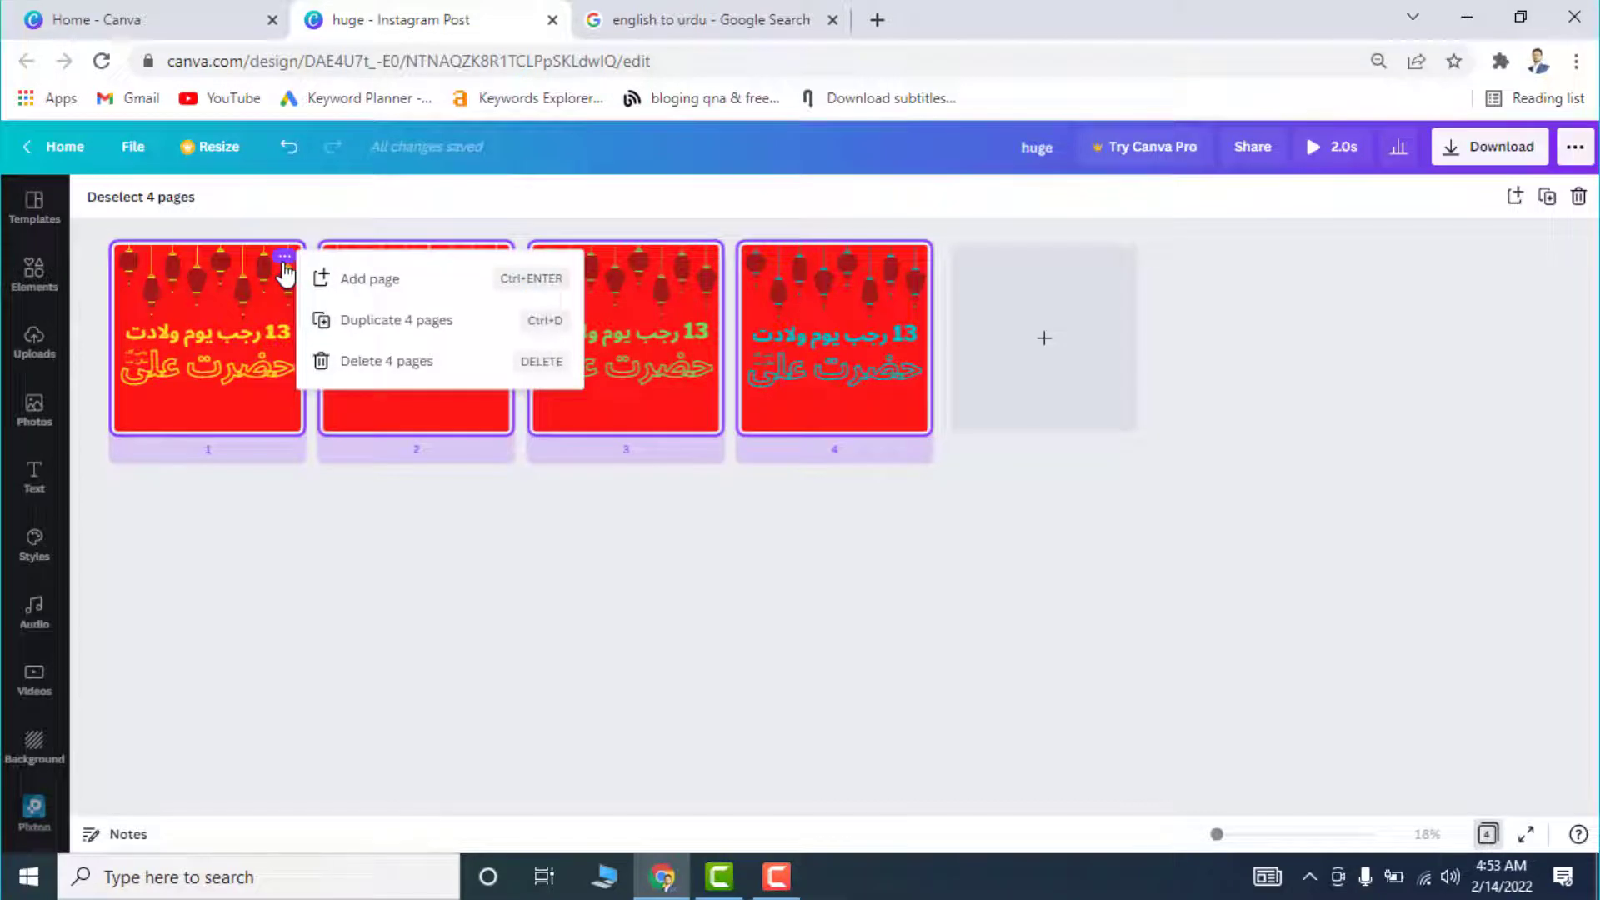
{"action": "left_click", "coordinate": [409, 320]}
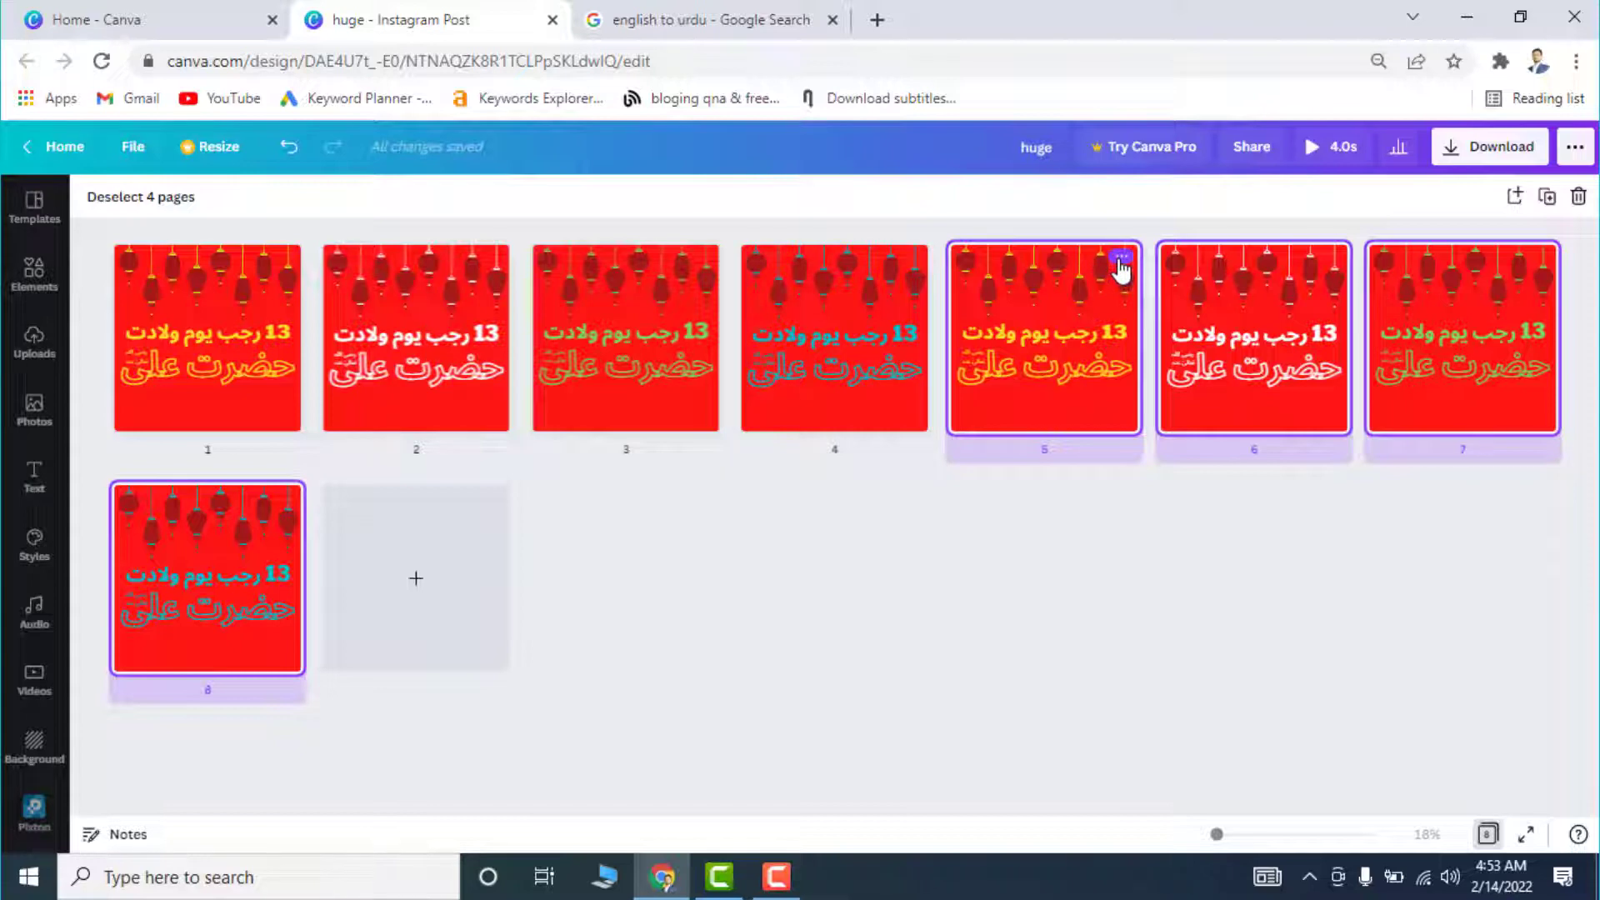
{"action": "left_click", "coordinate": [1120, 257]}
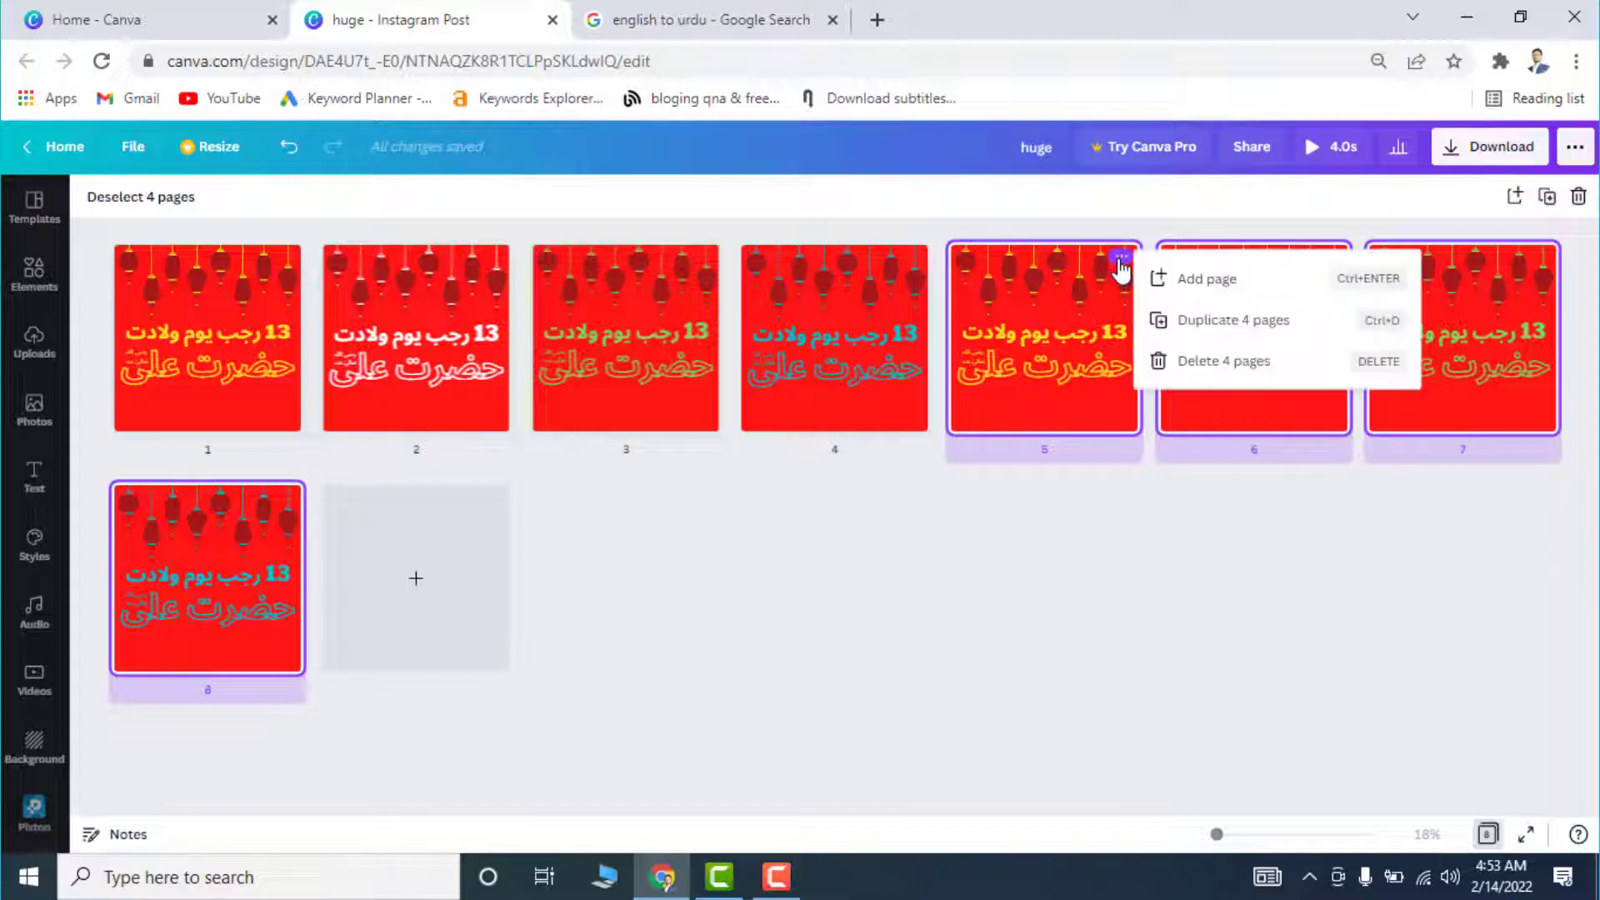
{"action": "left_click", "coordinate": [1219, 333]}
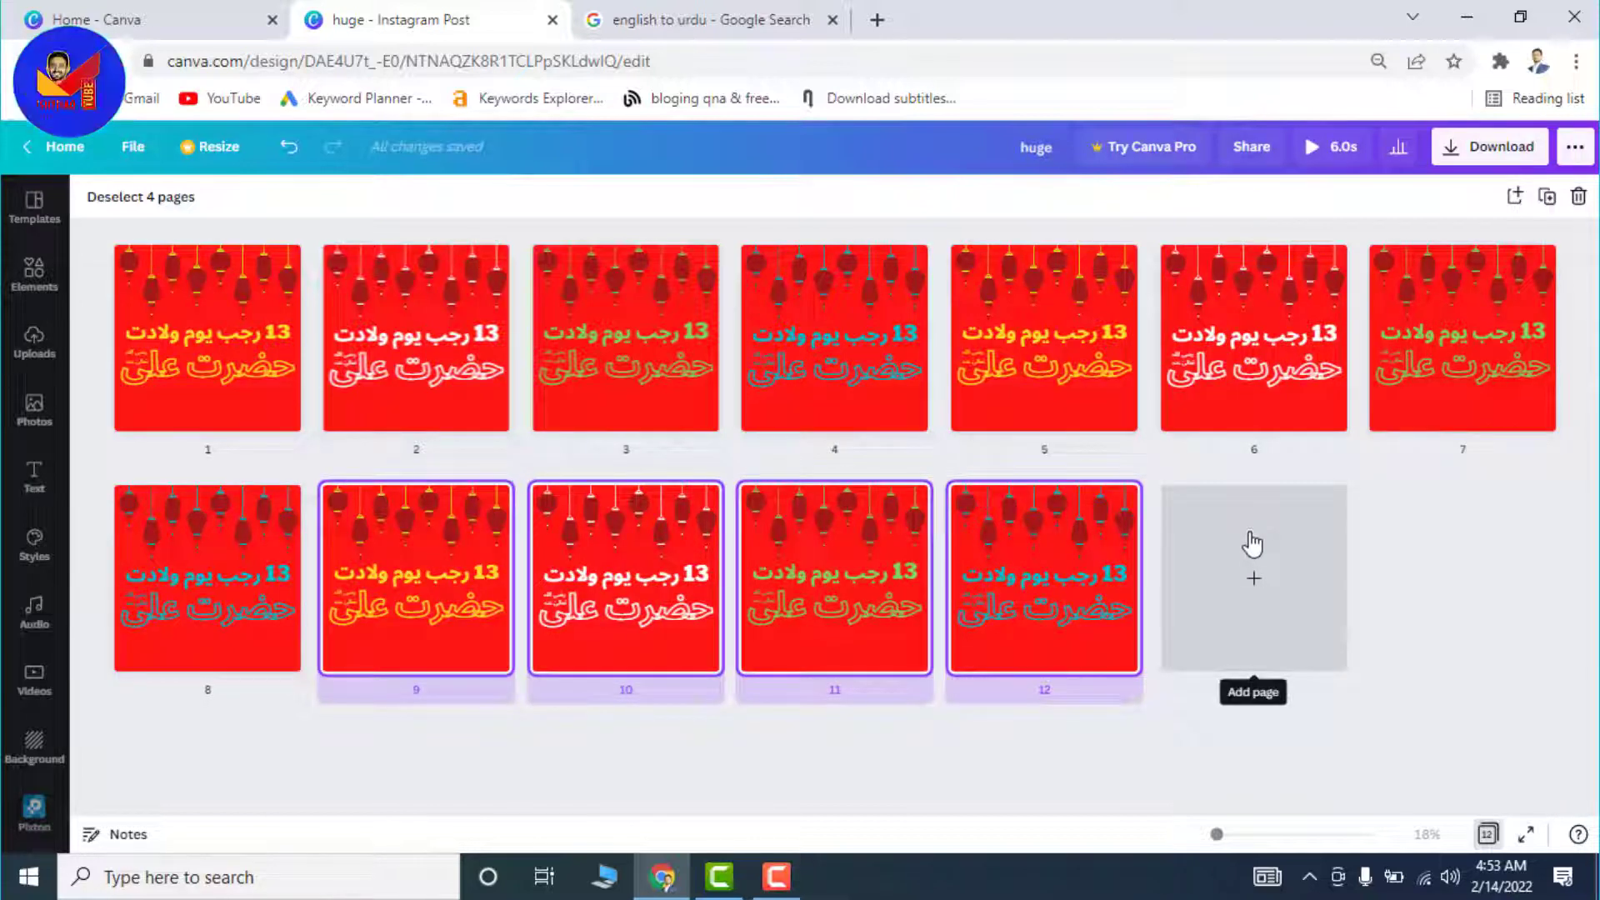
{"action": "left_click", "coordinate": [1488, 835]}
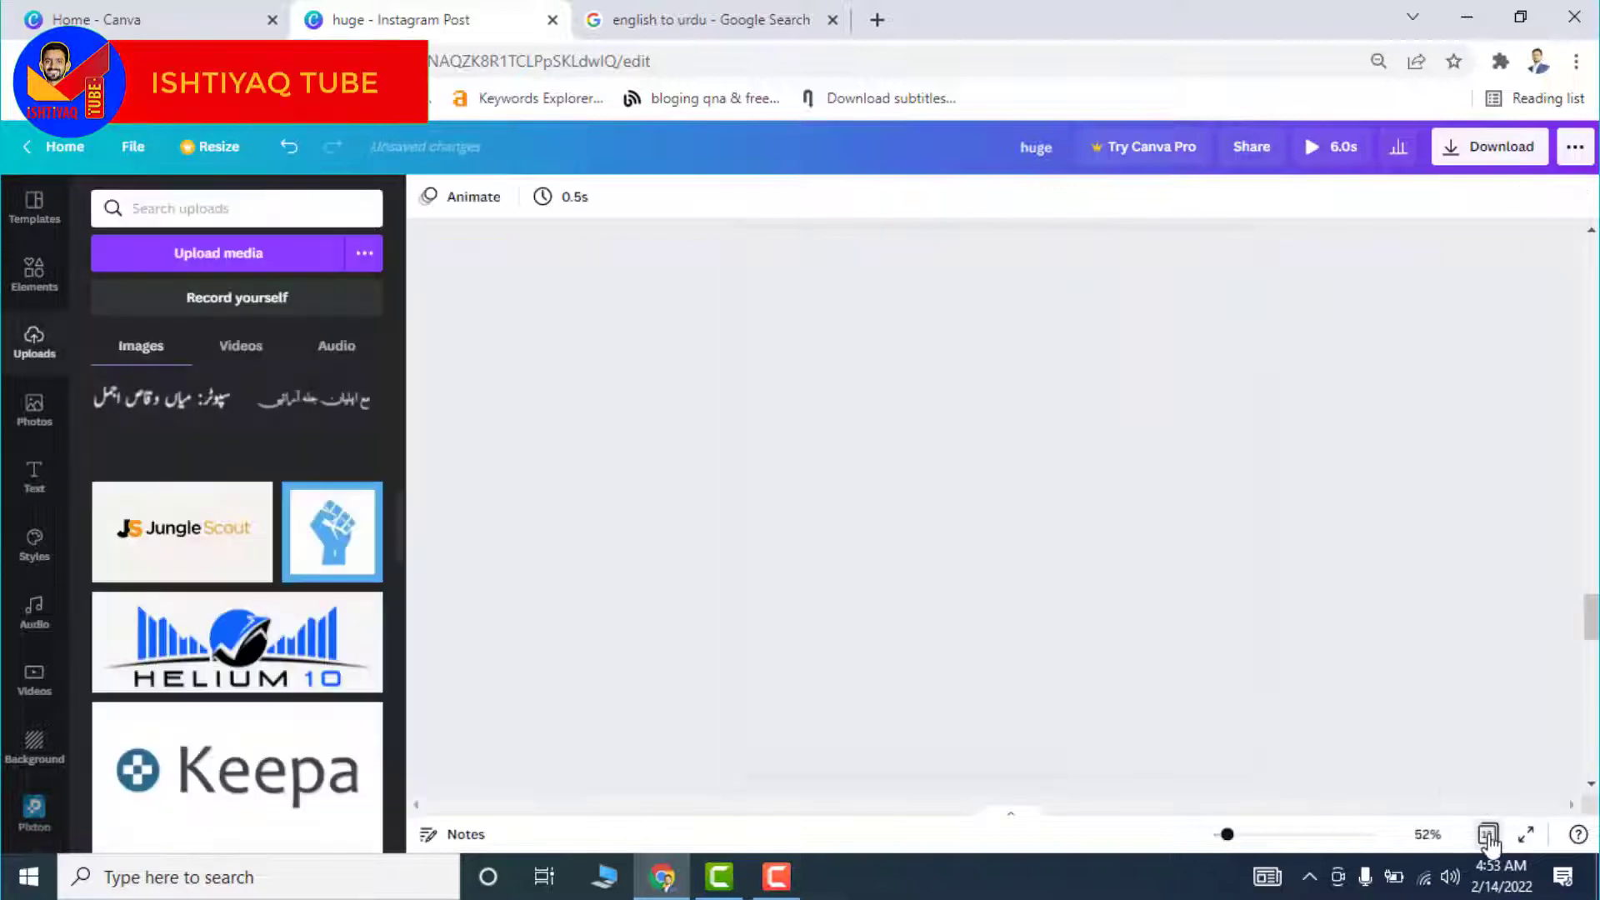
Apply a text animation from the Exaggerate group to the three text lines on page 5.
{"action": "scroll", "coordinate": [893, 367], "scroll_direction": "up", "scroll_amount": 15}
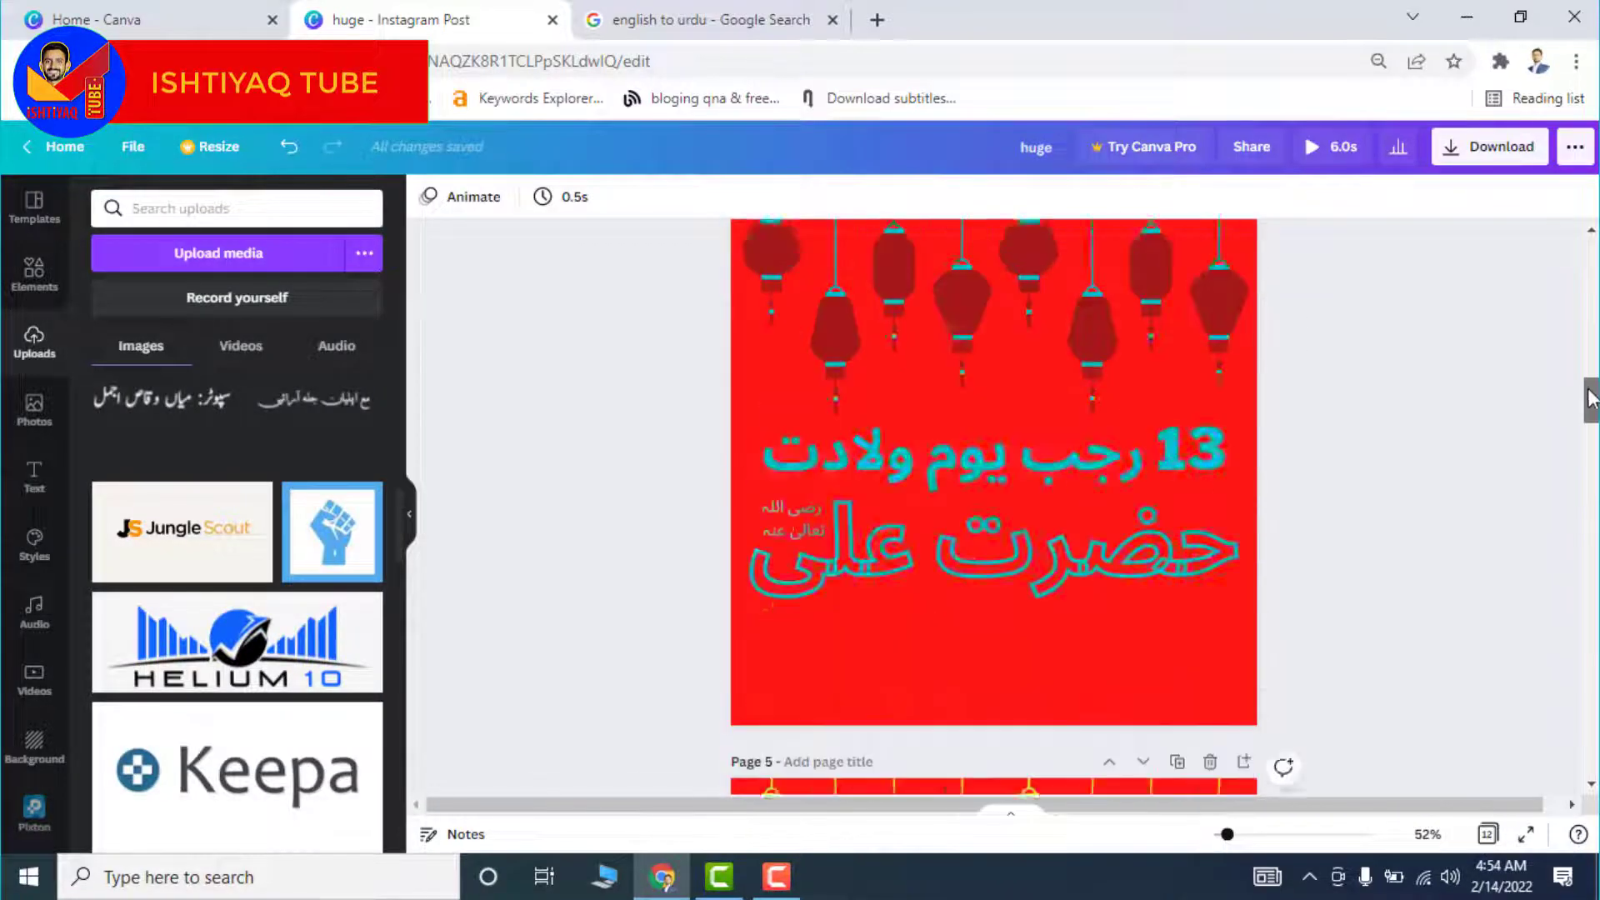
{"action": "left_click_drag", "start_coordinate": [1332, 597], "coordinate": [1212, 746]}
{"action": "left_click", "coordinate": [1158, 200]}
{"action": "left_click", "coordinate": [321, 814]}
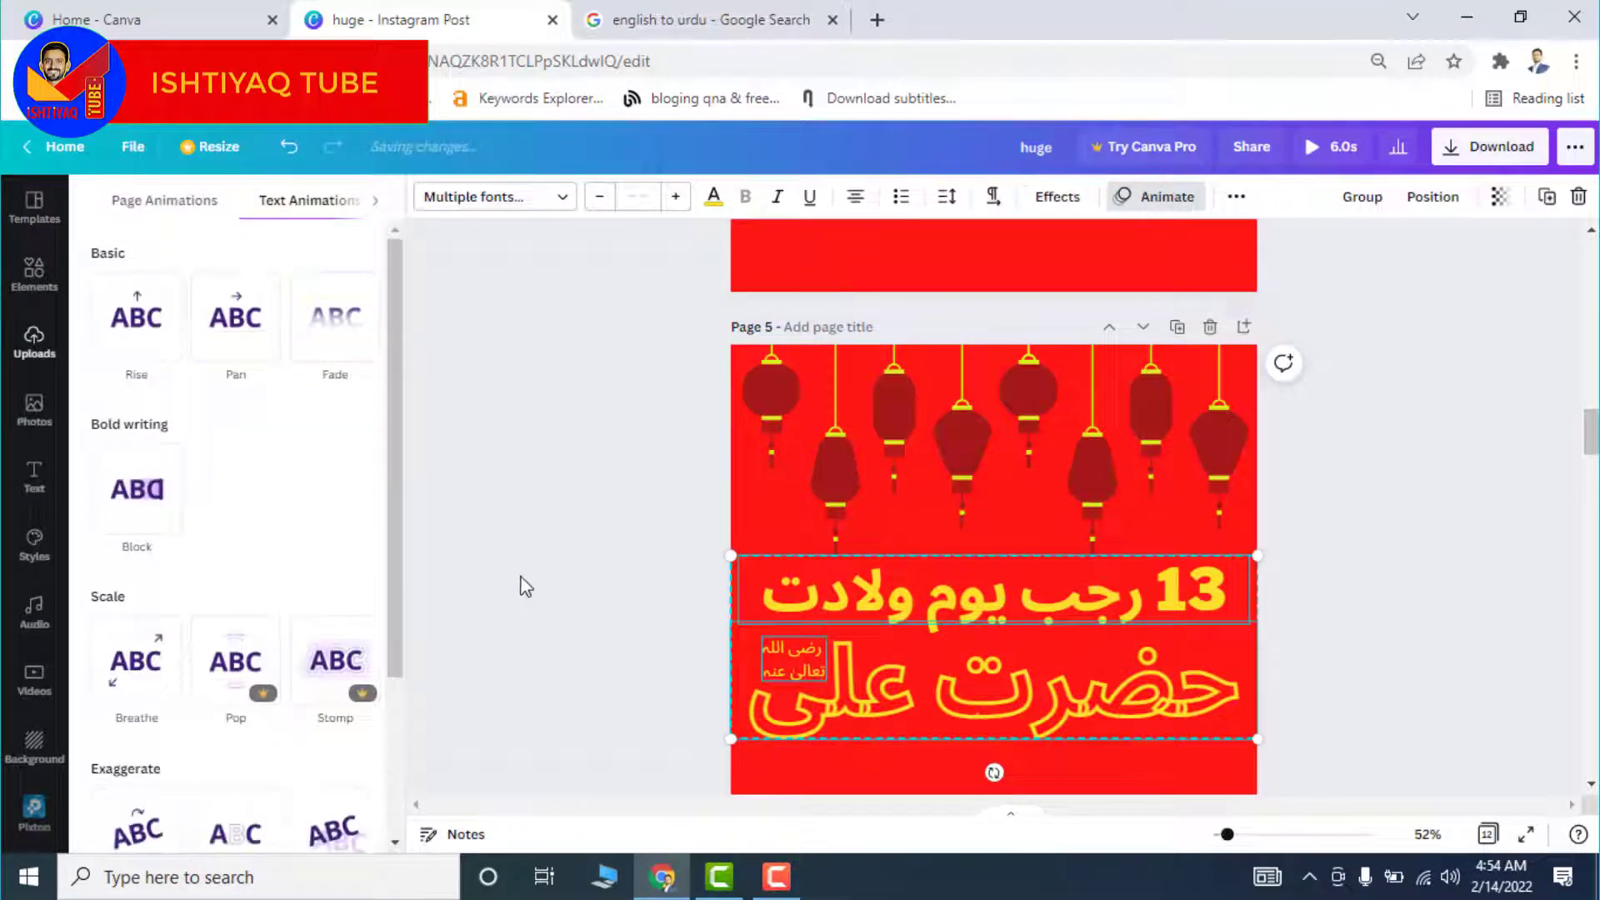
{"action": "left_click", "coordinate": [525, 583]}
Animate the three text lines on page 9 with another Exaggerate text animation.
{"action": "scroll", "coordinate": [1589, 498], "scroll_direction": "up", "scroll_amount": 2}
{"action": "left_click_drag", "start_coordinate": [1589, 497], "coordinate": [1591, 629]}
{"action": "left_click_drag", "start_coordinate": [1356, 483], "coordinate": [783, 649]}
{"action": "left_click", "coordinate": [1176, 196]}
{"action": "left_click", "coordinate": [250, 820]}
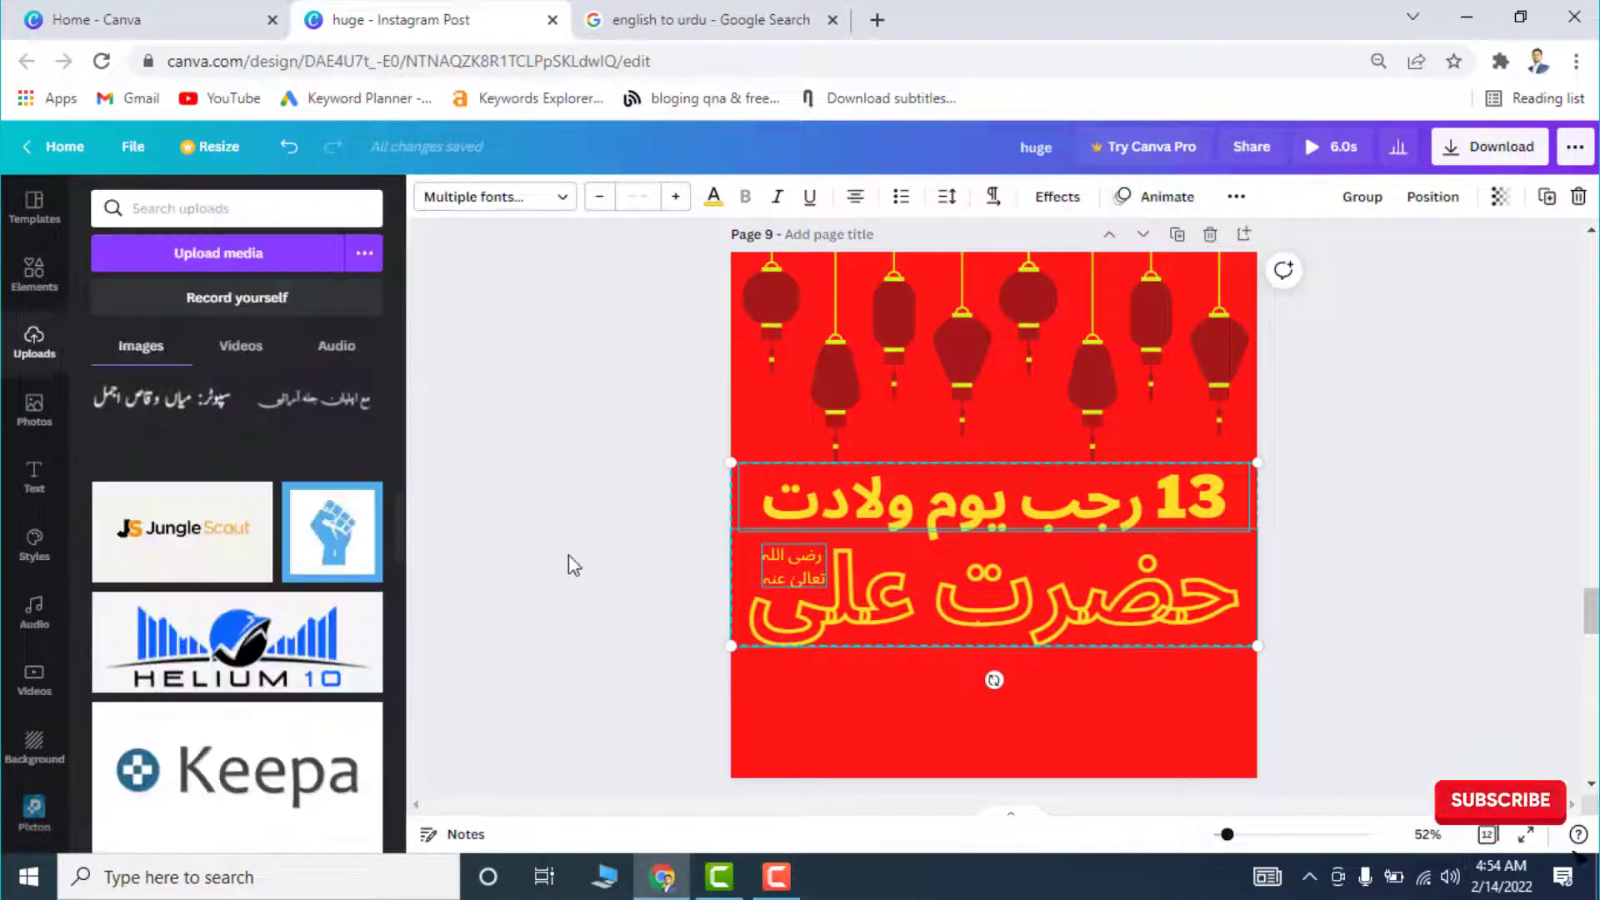
{"action": "left_click", "coordinate": [568, 553]}
Preview the full animation and download all 12 pages as a GIF.
{"action": "left_click", "coordinate": [1326, 154]}
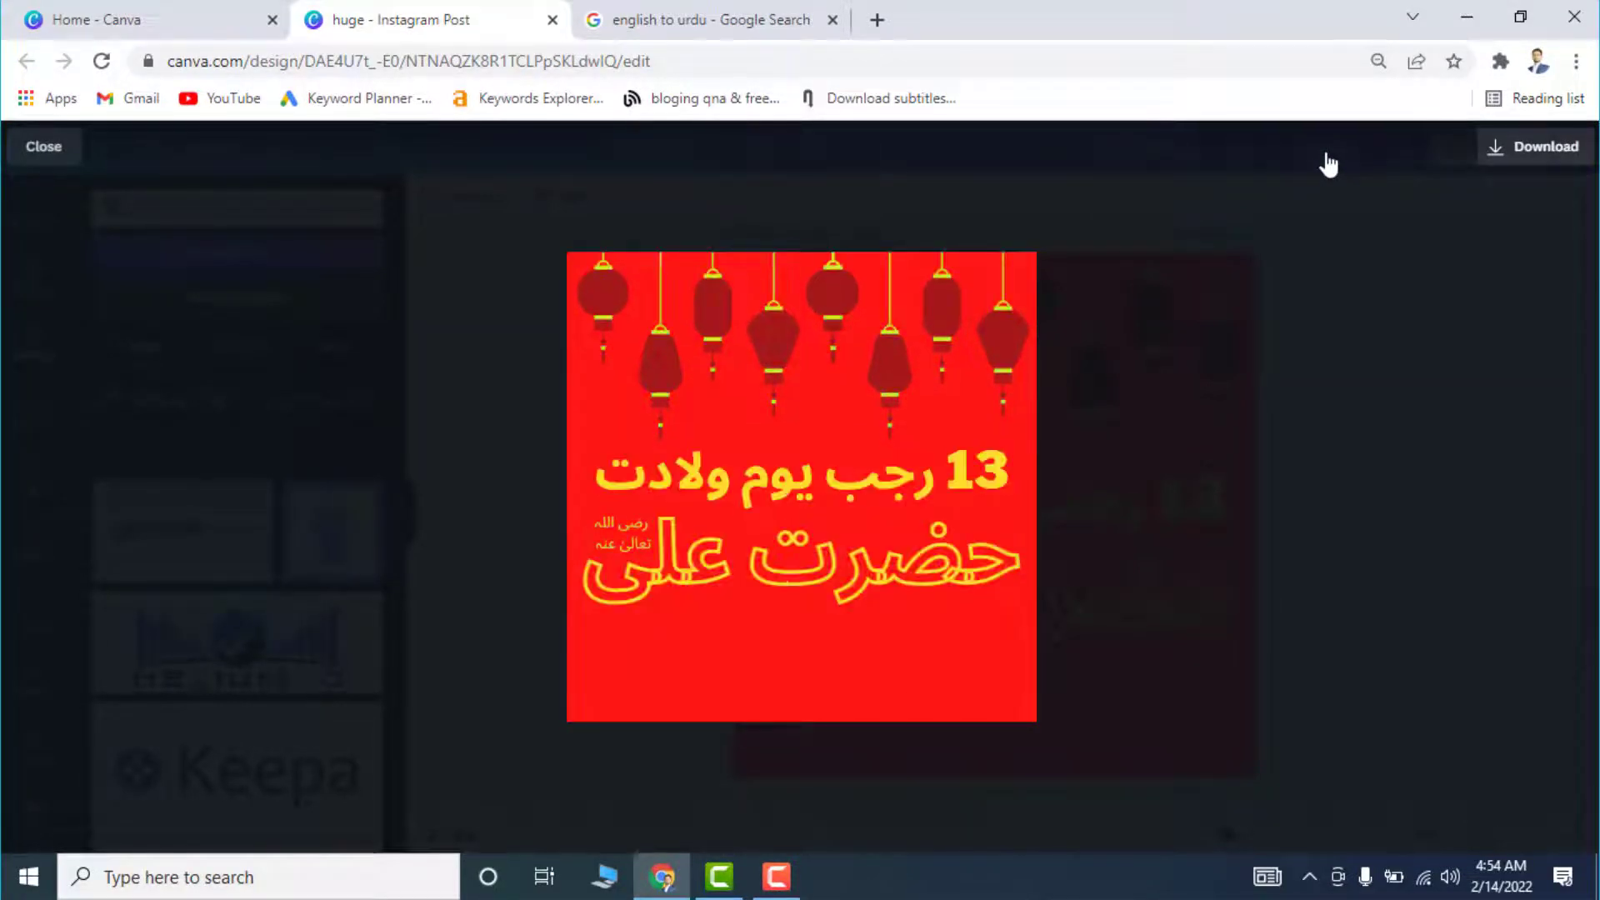
{"action": "key", "text": "Escape"}
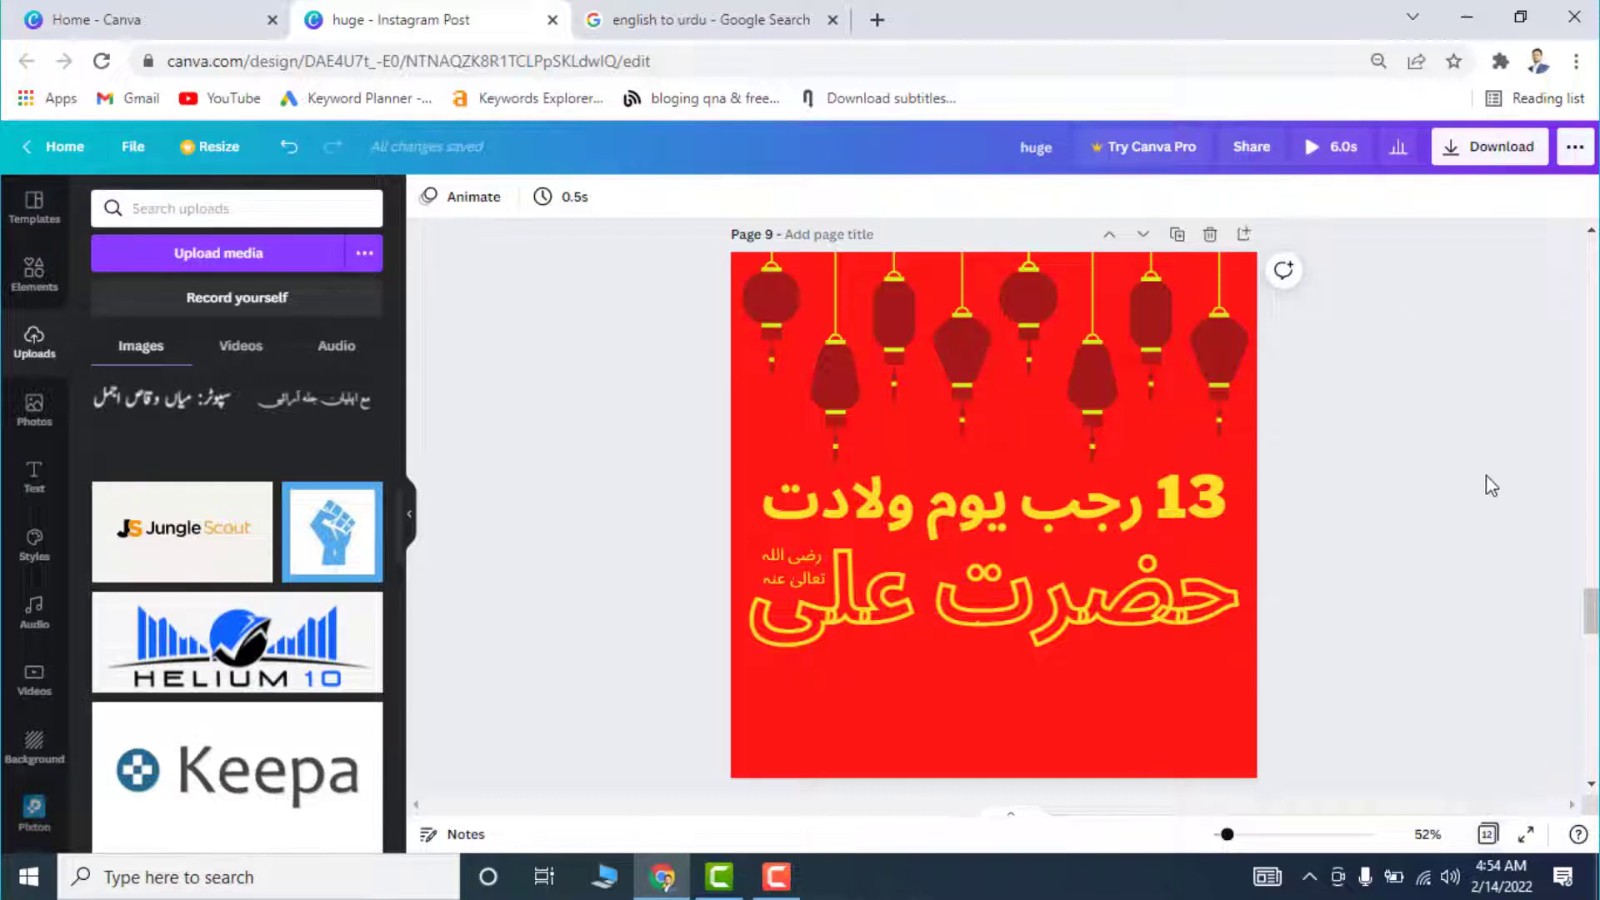
{"action": "left_click", "coordinate": [1464, 163]}
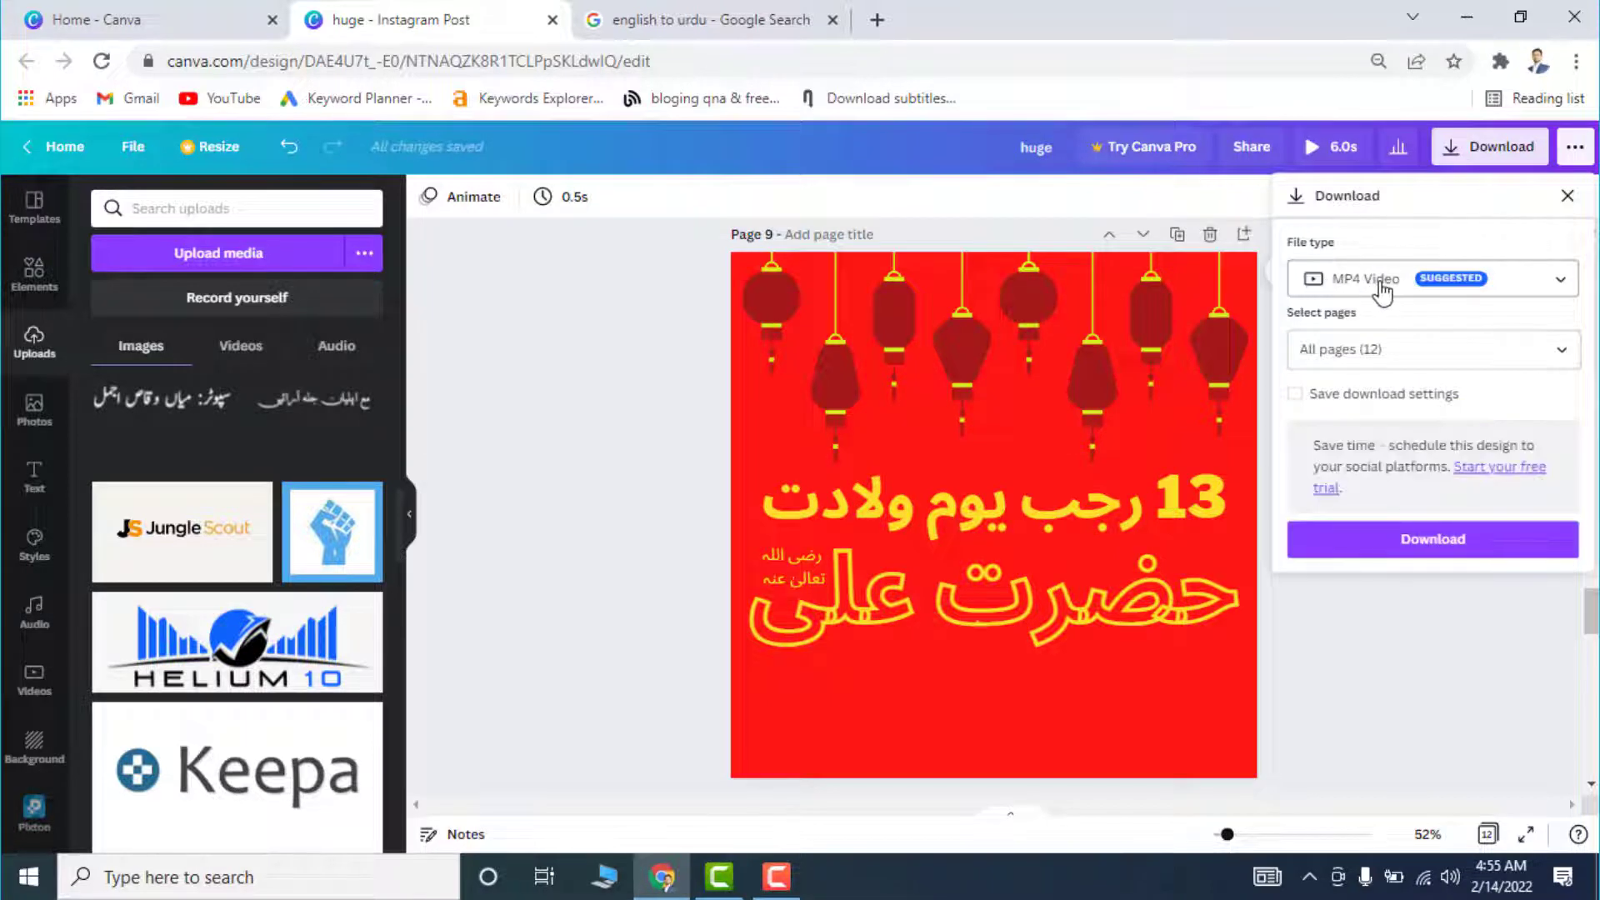
{"action": "left_click", "coordinate": [1382, 283]}
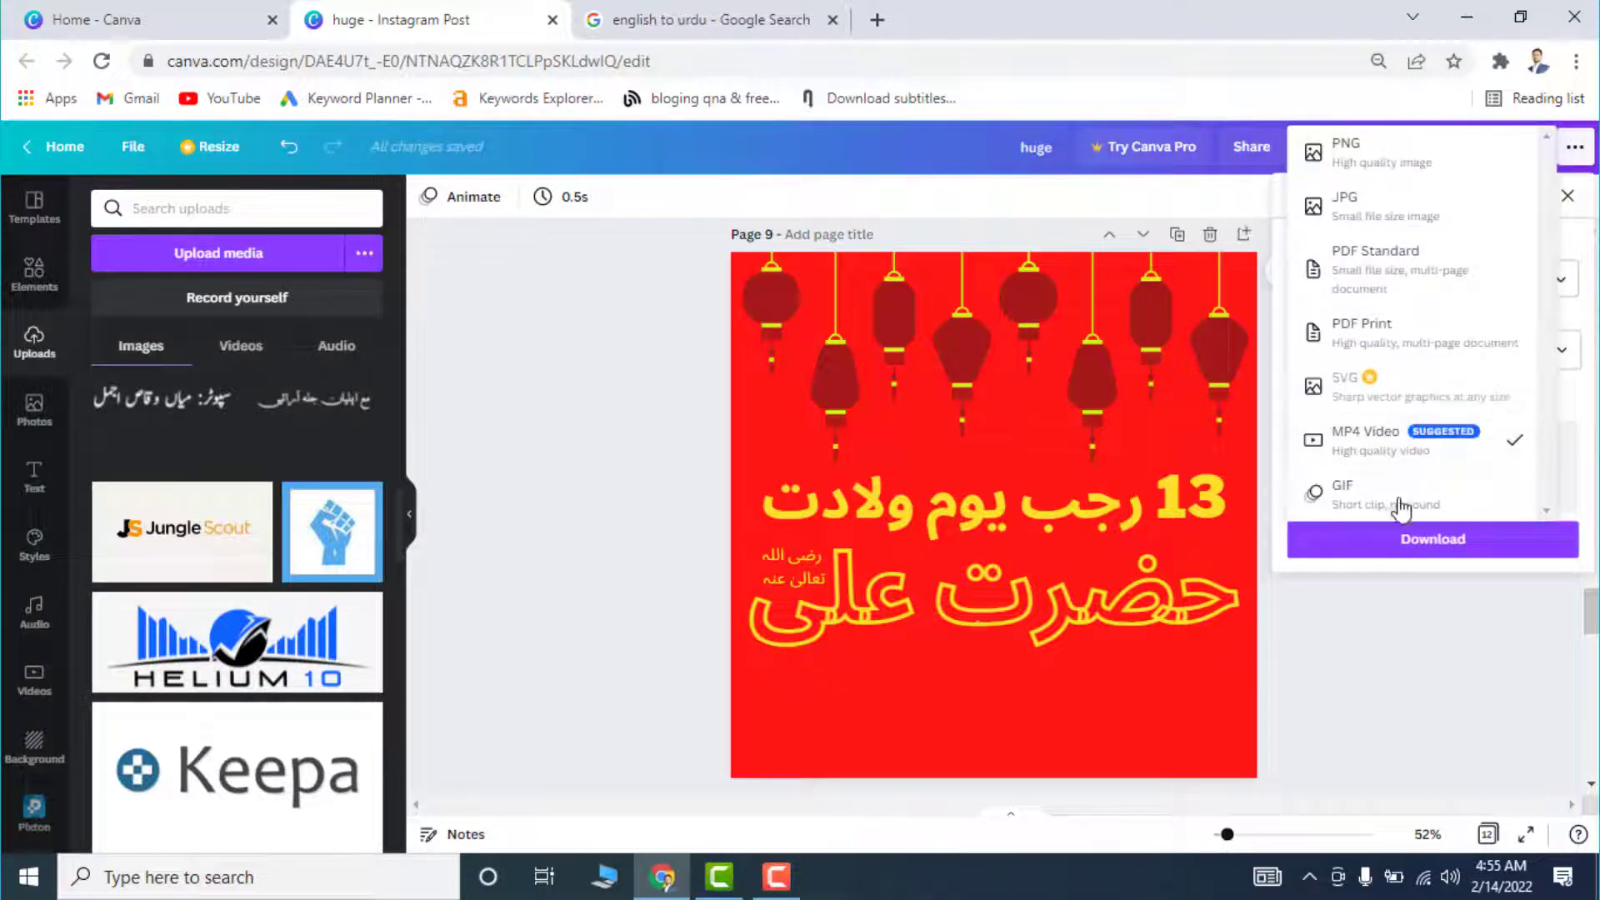
{"action": "left_click", "coordinate": [1370, 502]}
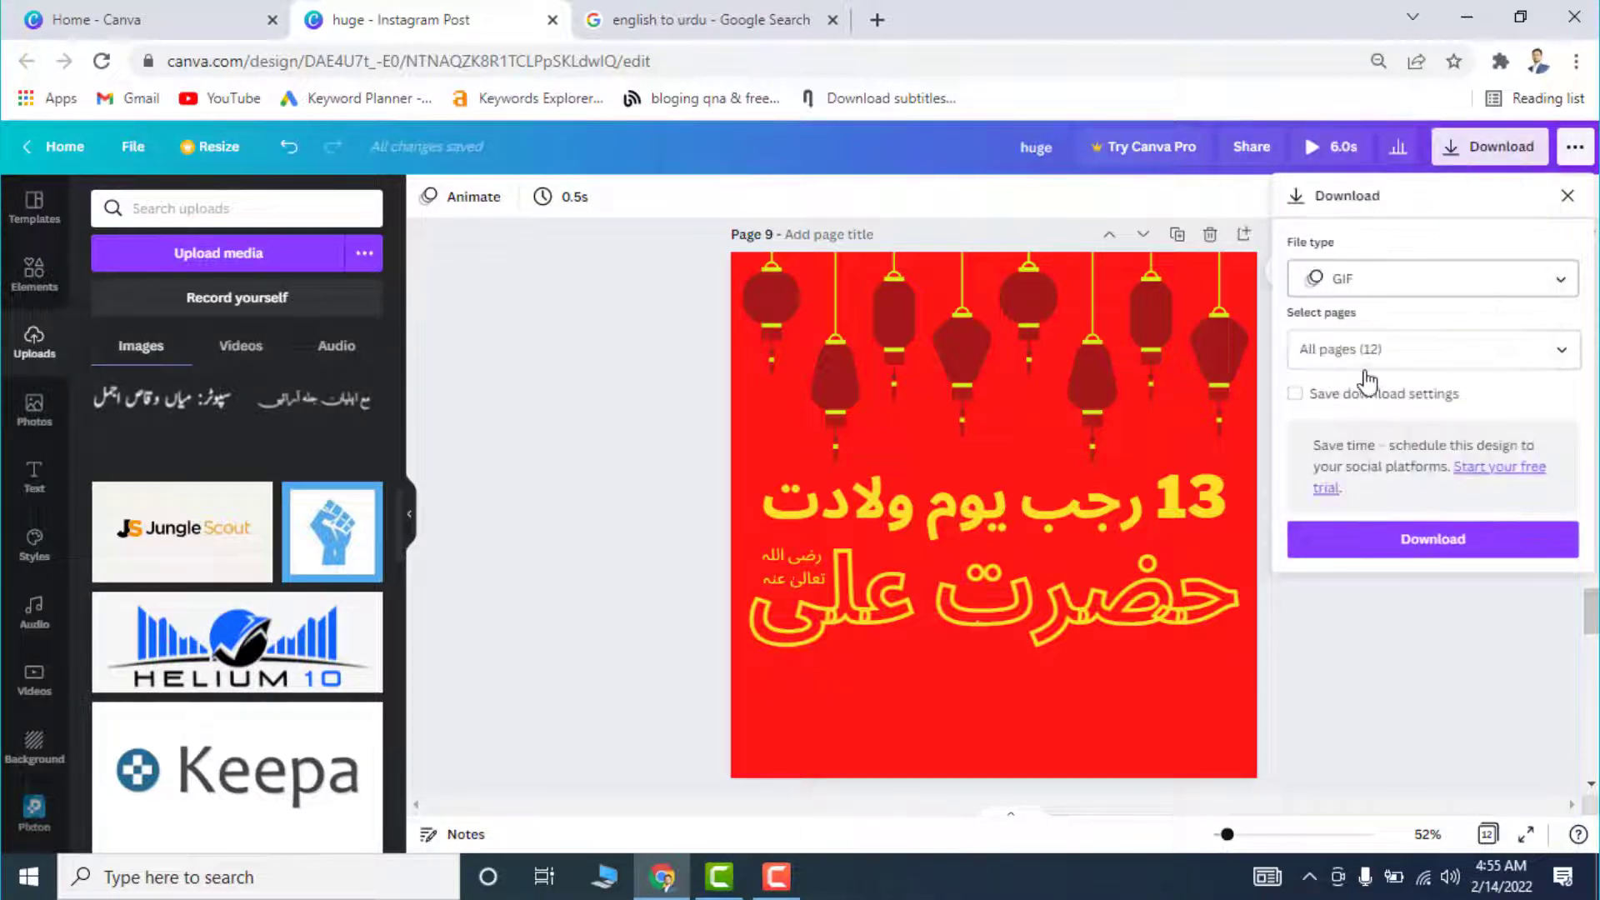
{"action": "left_click", "coordinate": [1411, 549]}
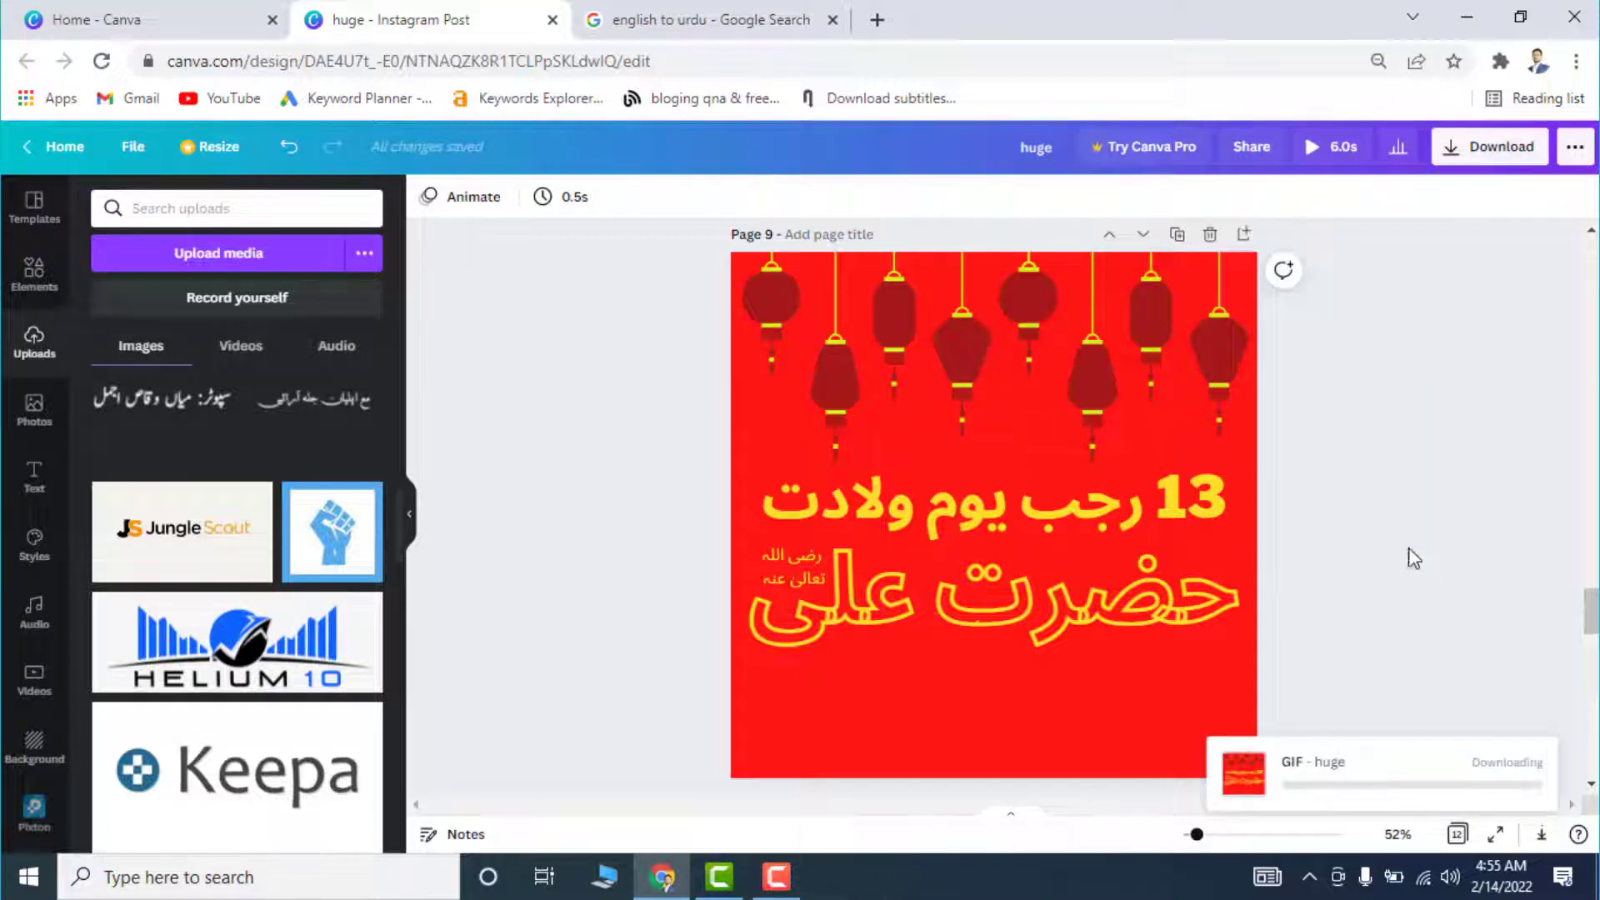